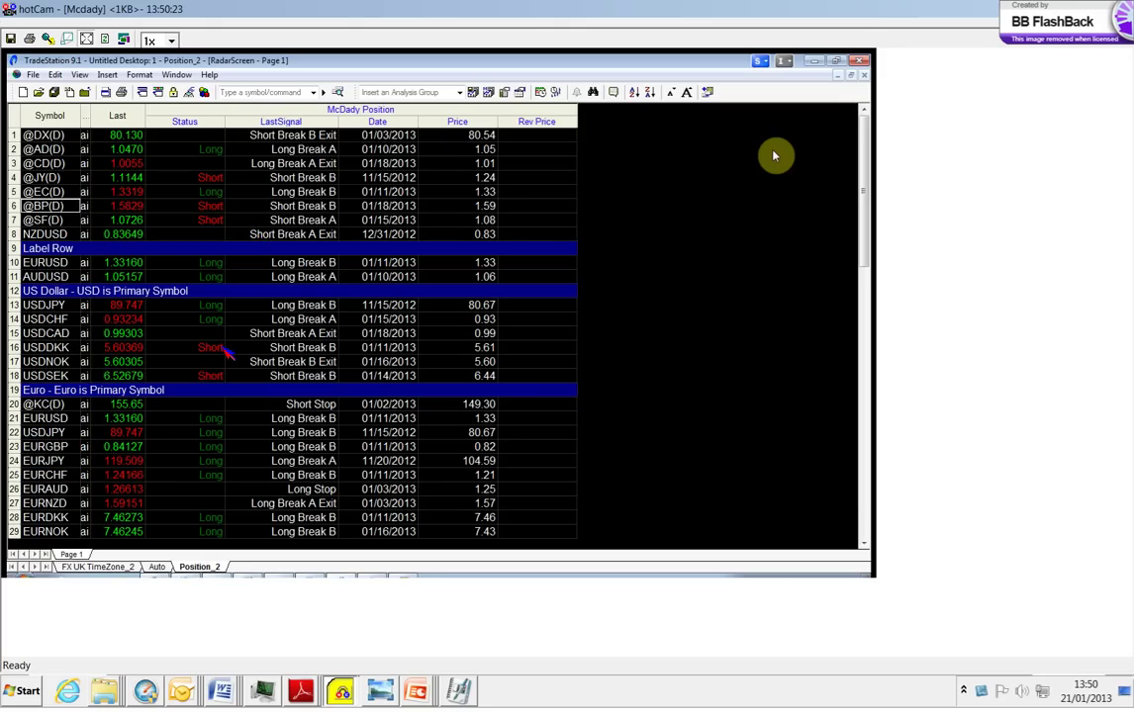
Step: Select the USDDKK Status entry, then return the RadarScreen view to full screen
left_click(220, 348)
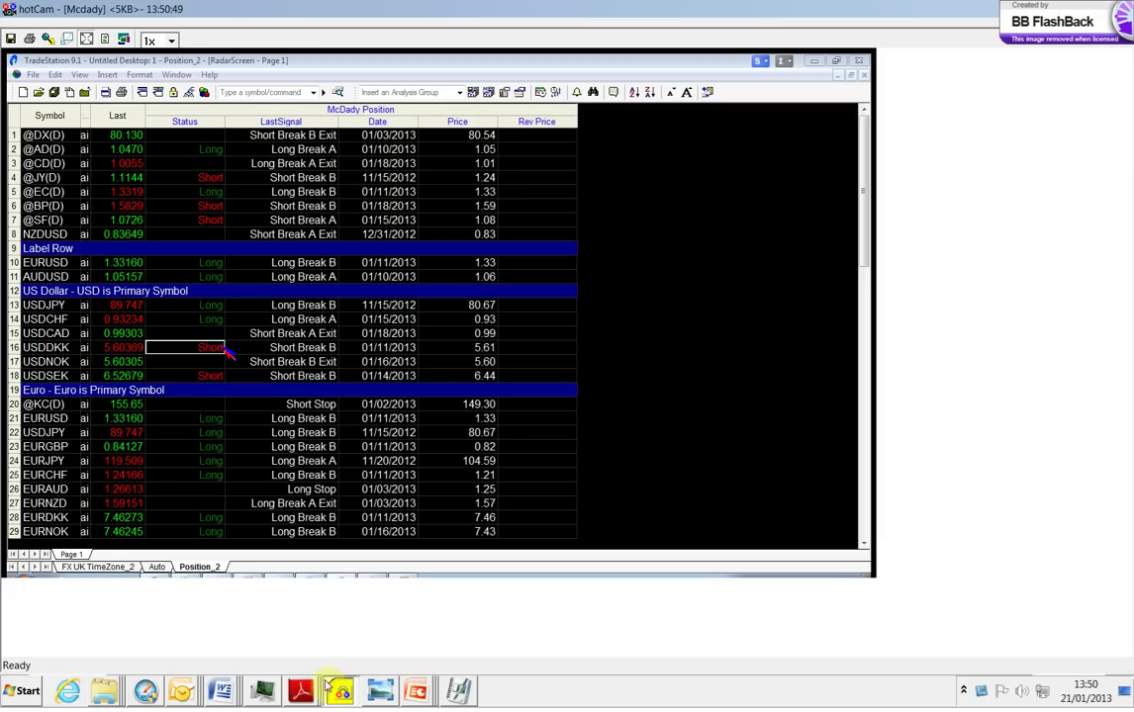
left_click(382, 687)
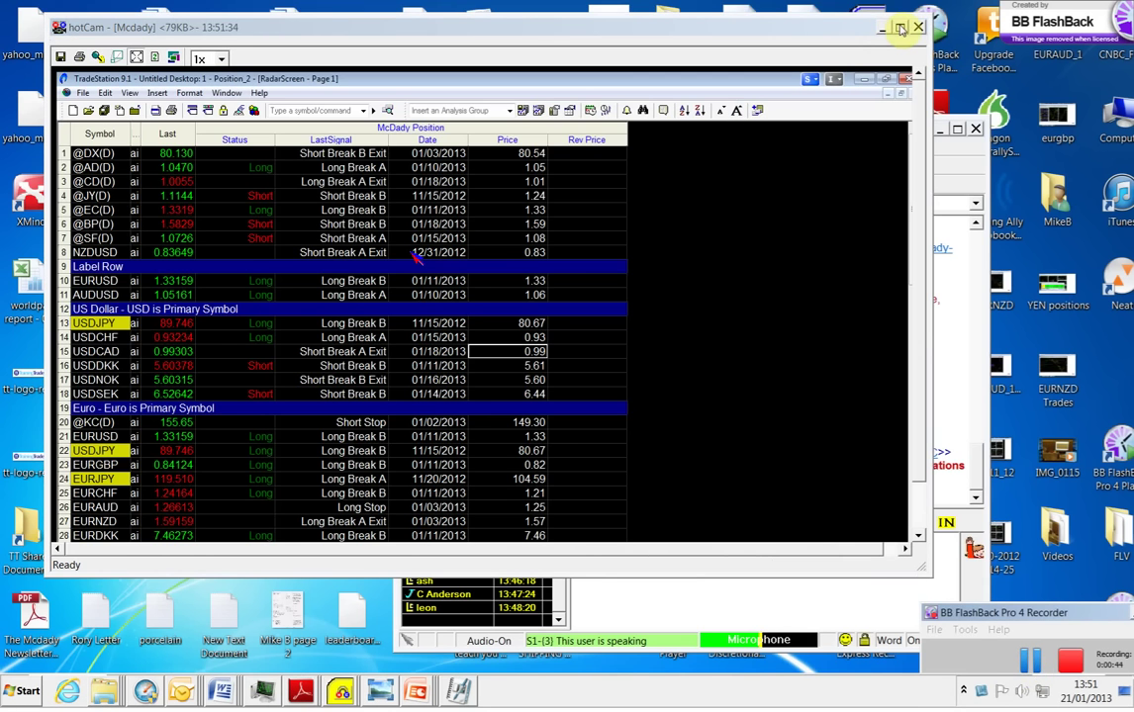
left_click(900, 27)
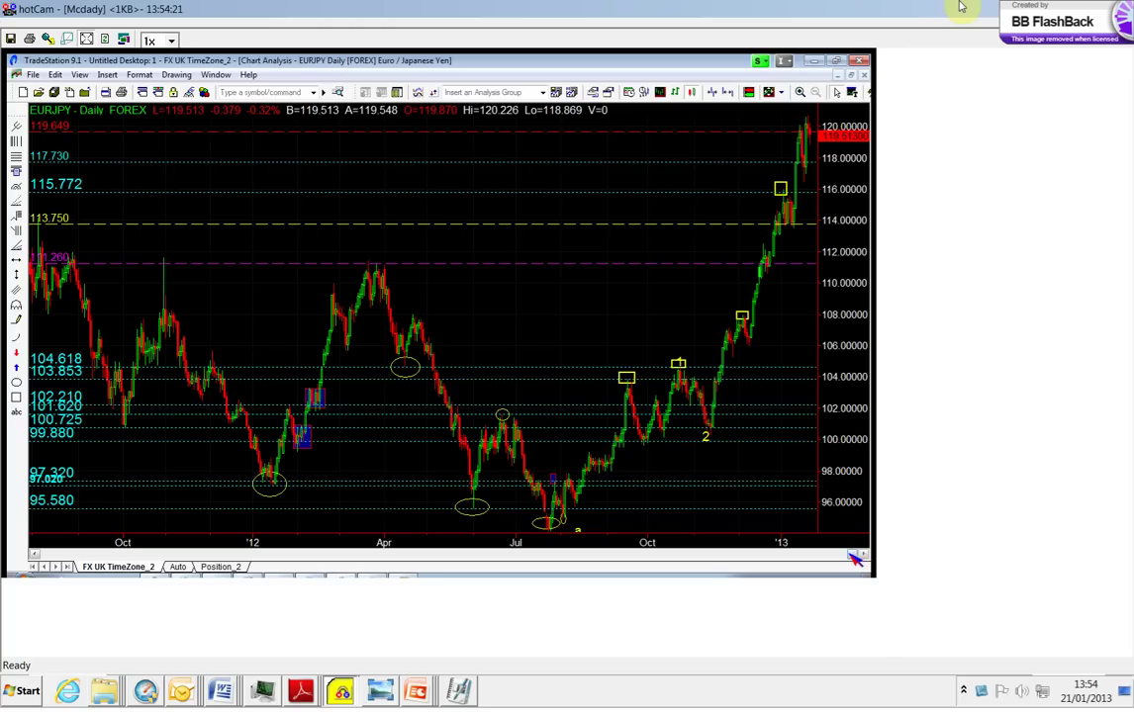
Step: Mark the February 2010 bar where EURJPY broke below 119.649 with a yellow down arrow
left_click(690, 557)
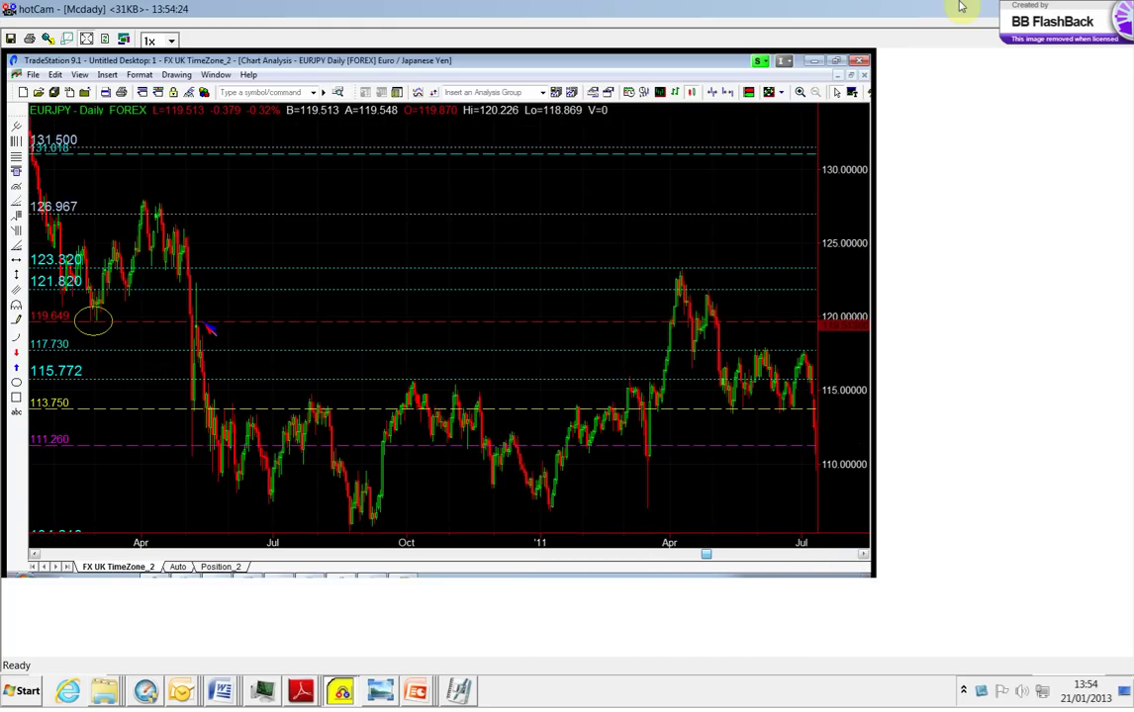
scroll(202, 328, "up", 3)
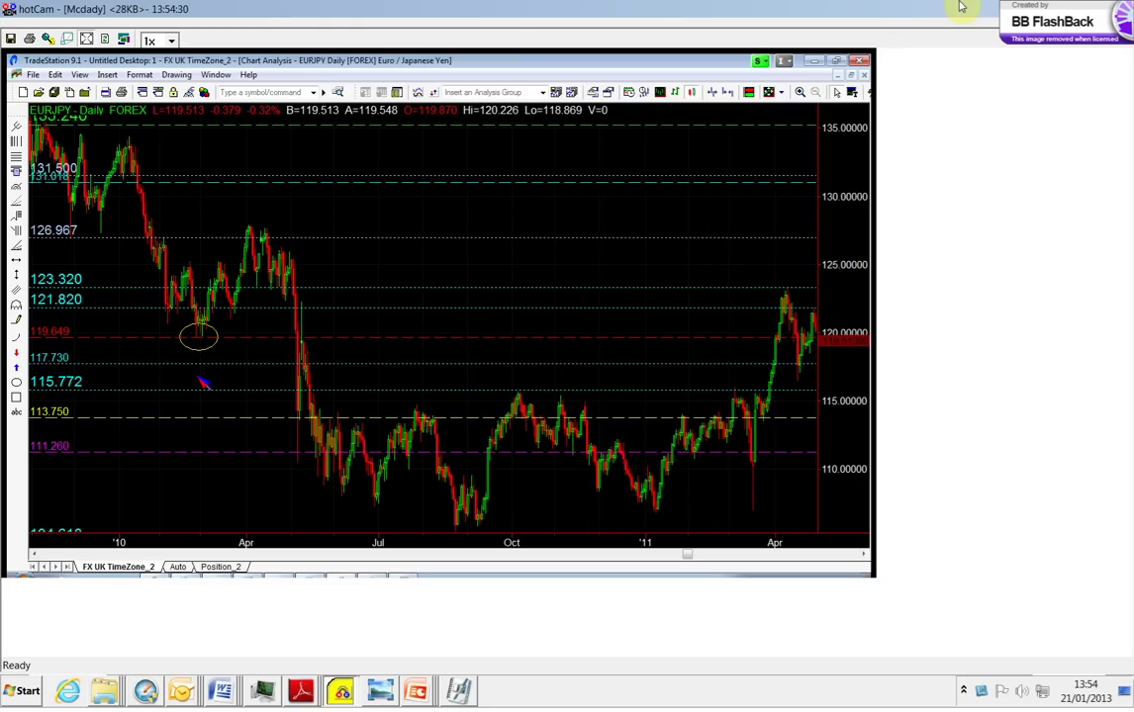
left_click(202, 382)
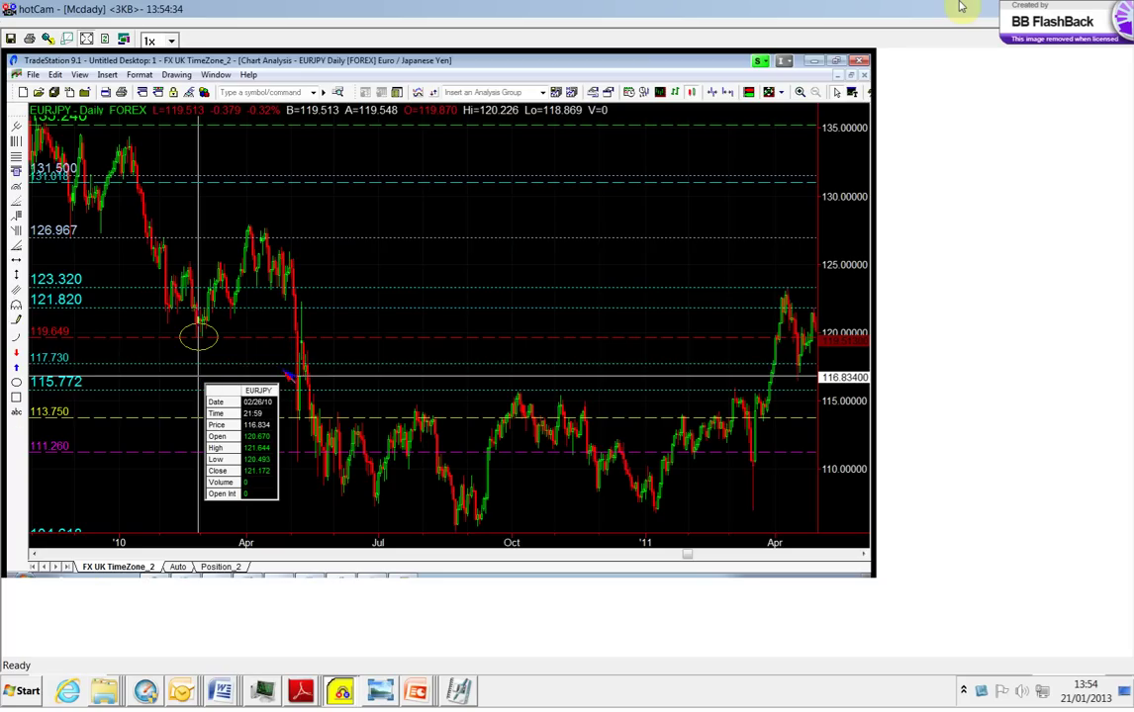
left_click(273, 484)
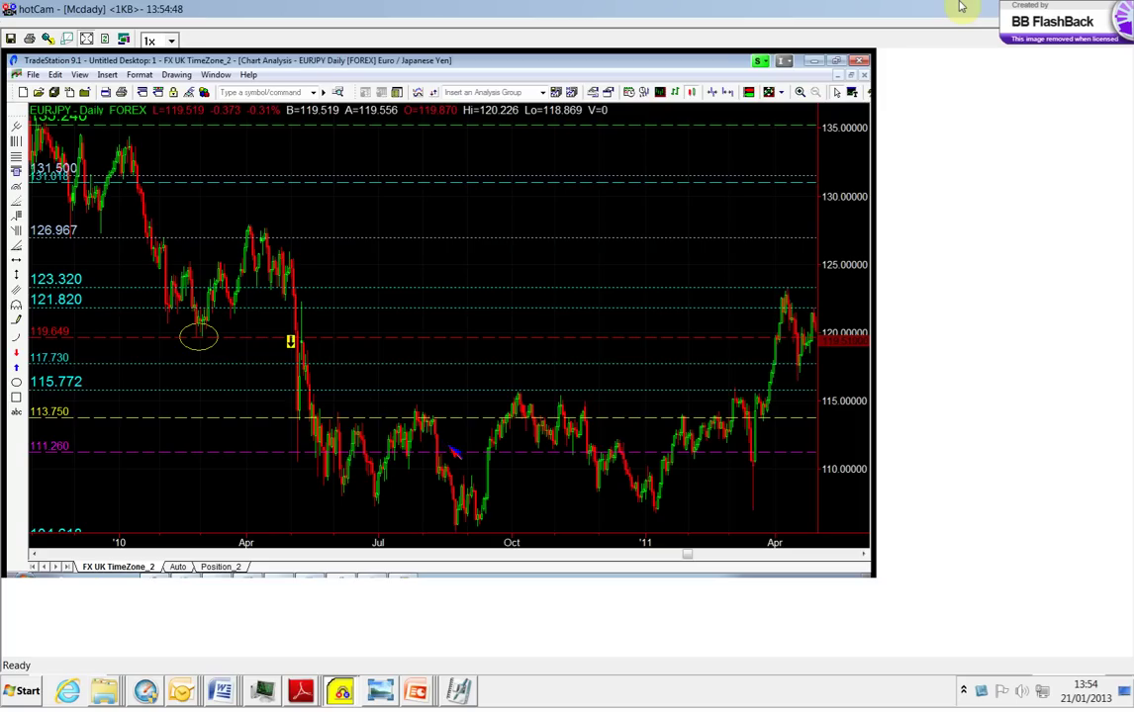
scroll(454, 453, "down", 3)
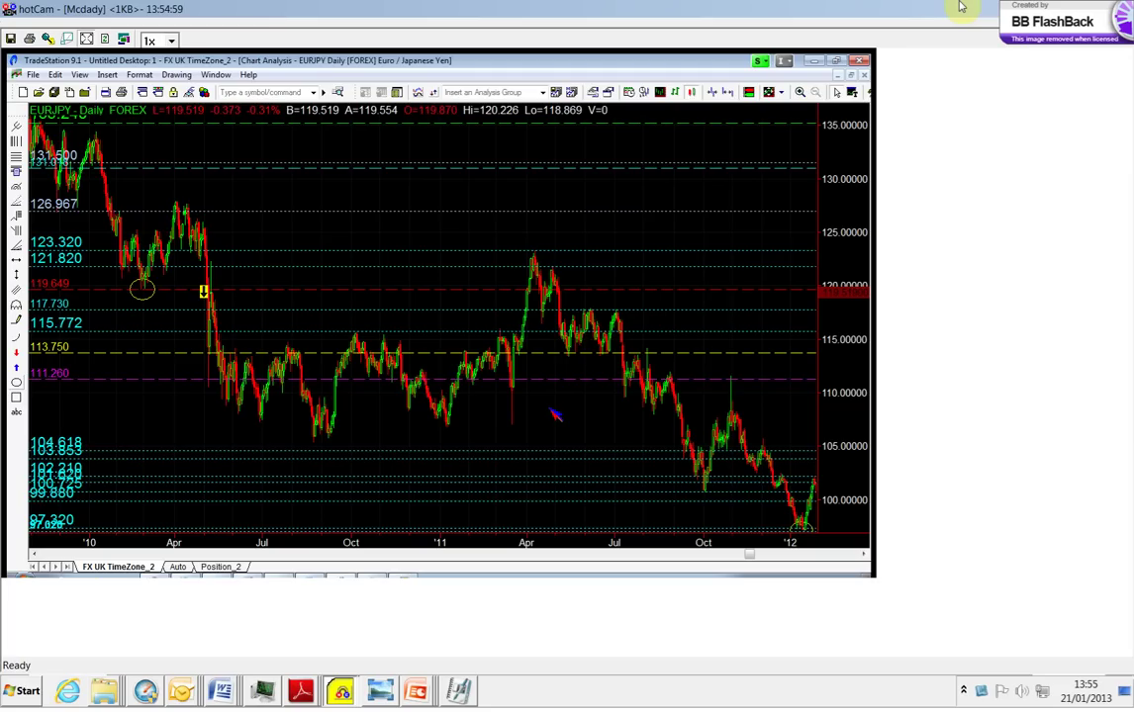
Step: Circle the April 2011 EURJPY peak above 121.820, then scroll to the latest bars
left_click_drag(512, 249, 572, 306)
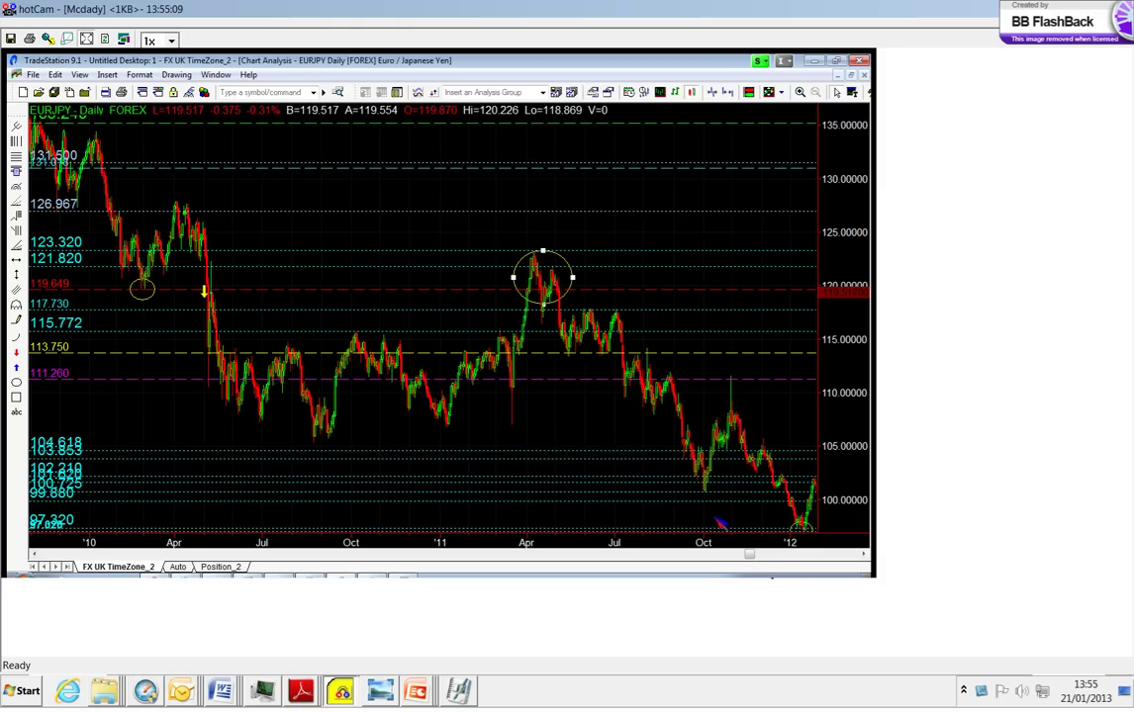
scroll(713, 528, "down", 5)
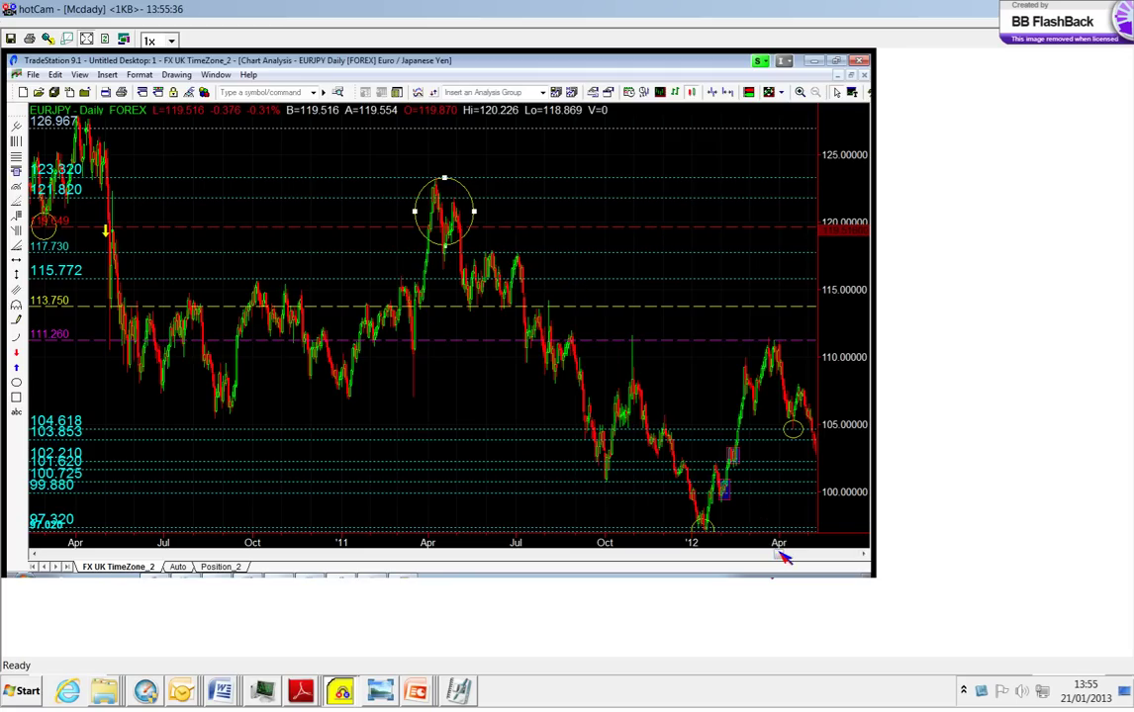
left_click(829, 556)
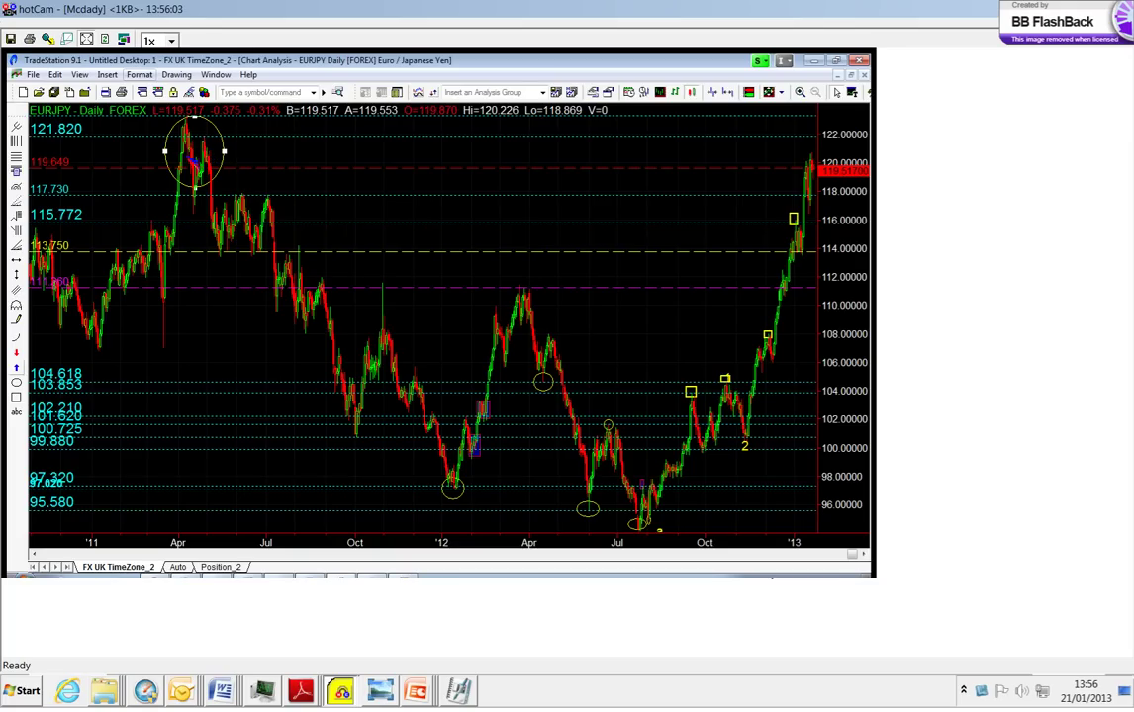
Step: Place a long up arrow before the April 2011 peak and a short down arrow after it
left_click(174, 163)
mouse_move(188, 303)
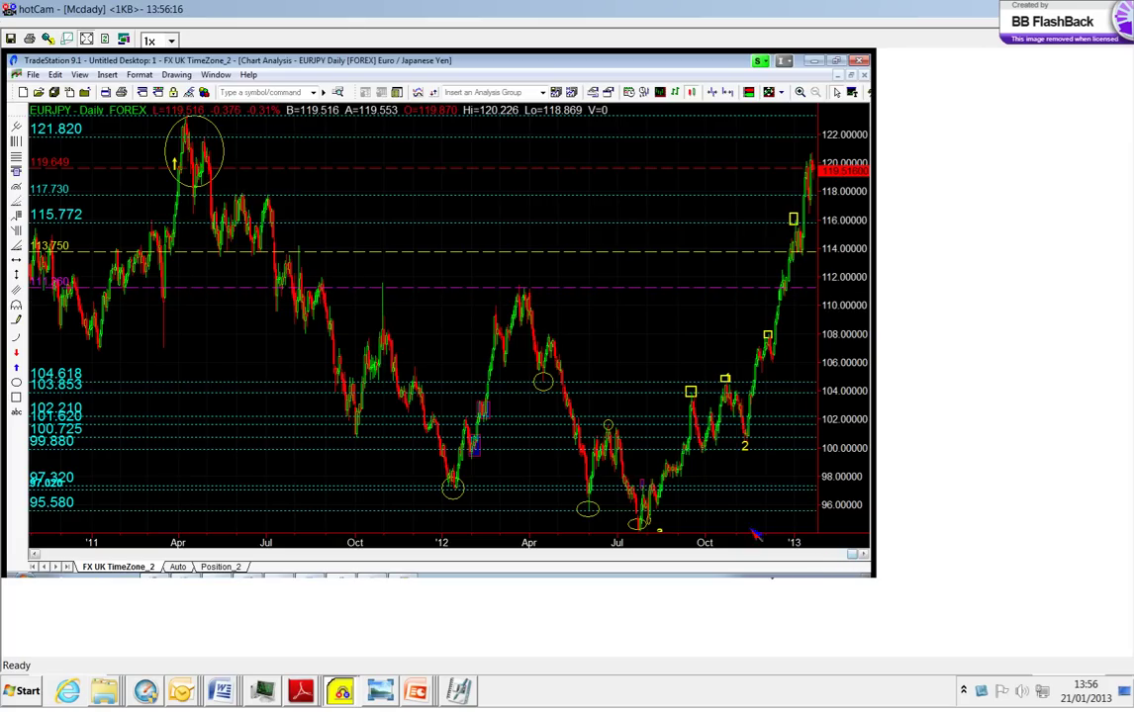
left_click(15, 353)
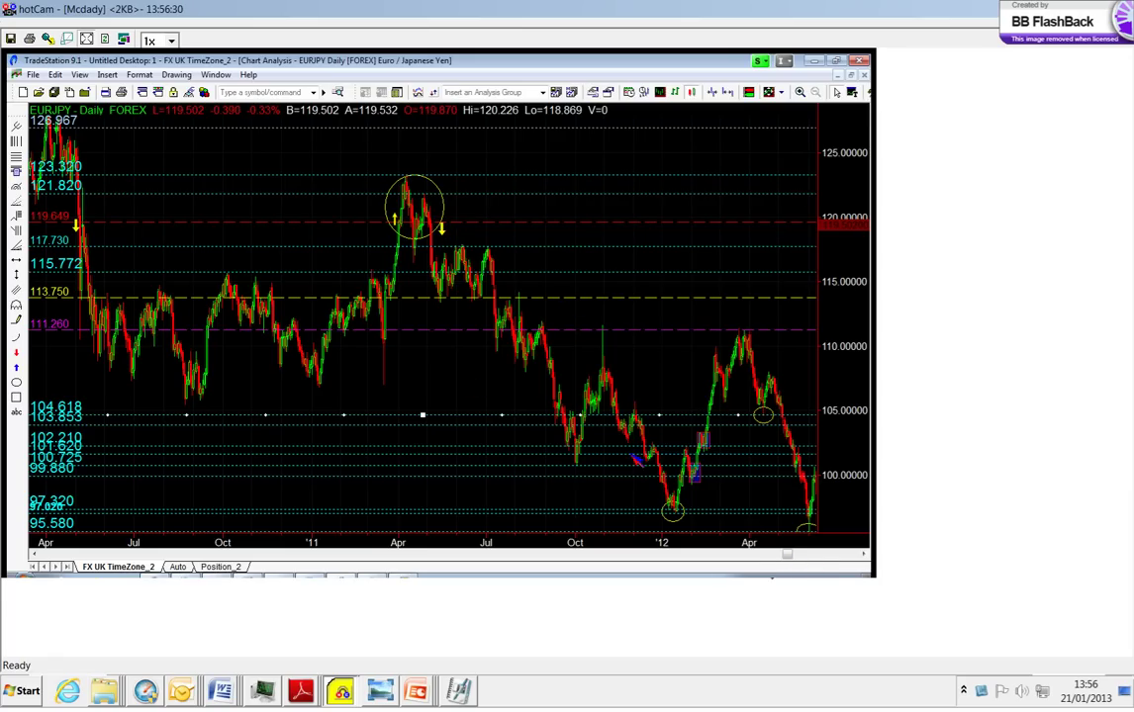
left_click_drag(791, 560, 810, 557)
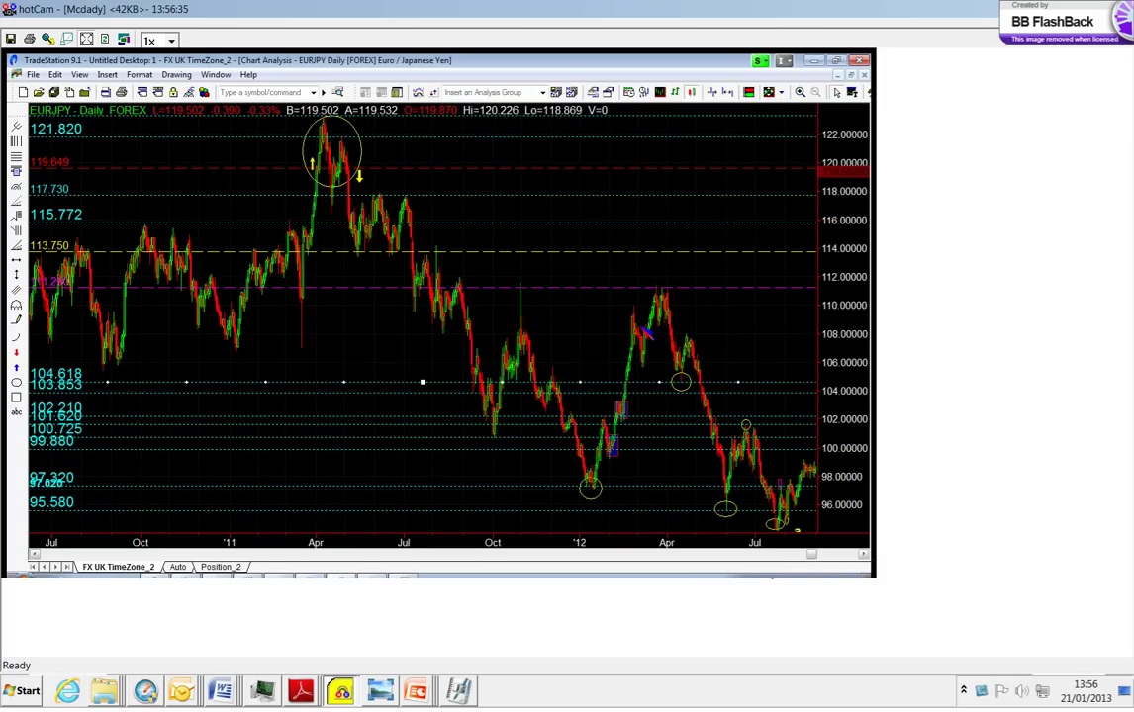
scroll(644, 332, "down", 3)
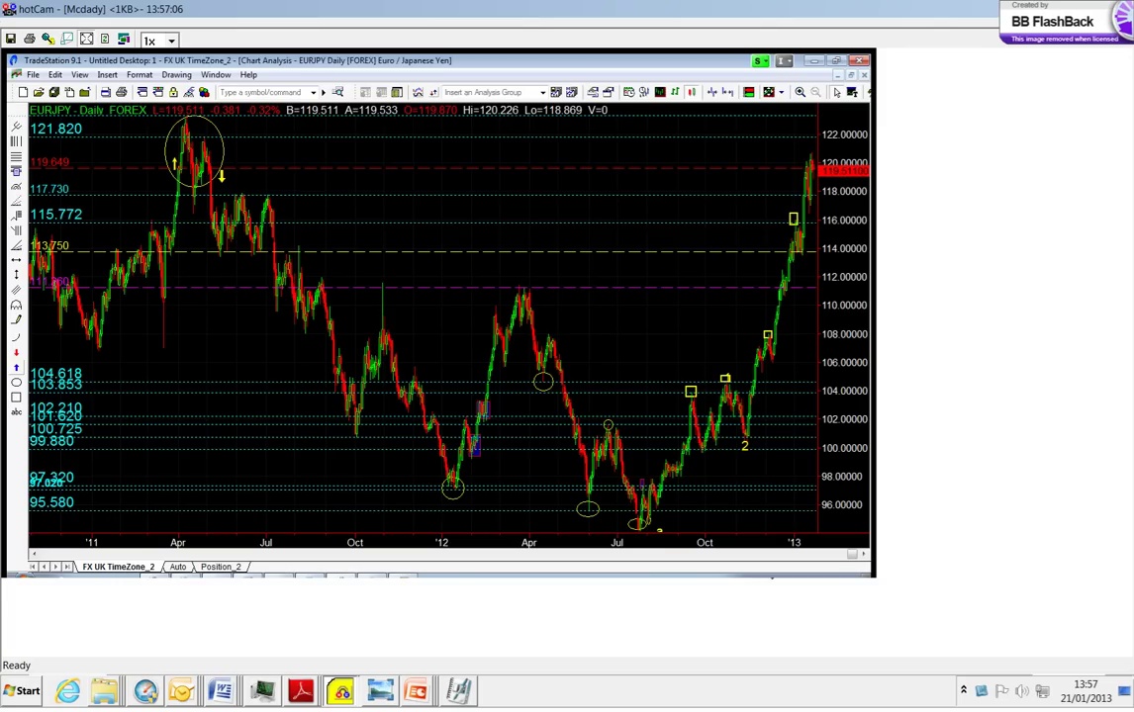
Step: Draw a trendline from the April 2011 peak down to the July 2012 low
left_click_drag(211, 170, 634, 522)
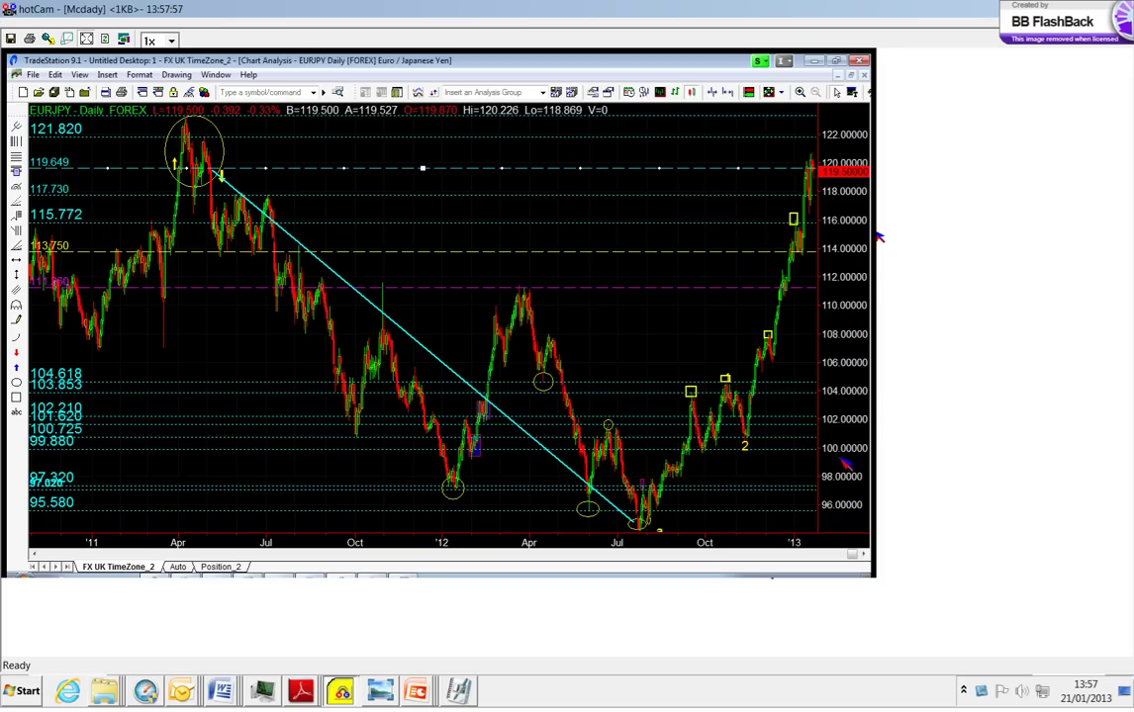
Step: Zoom in on recent bars and show the price and date readout near mid-January 2013
scroll(846, 465, "up", 2)
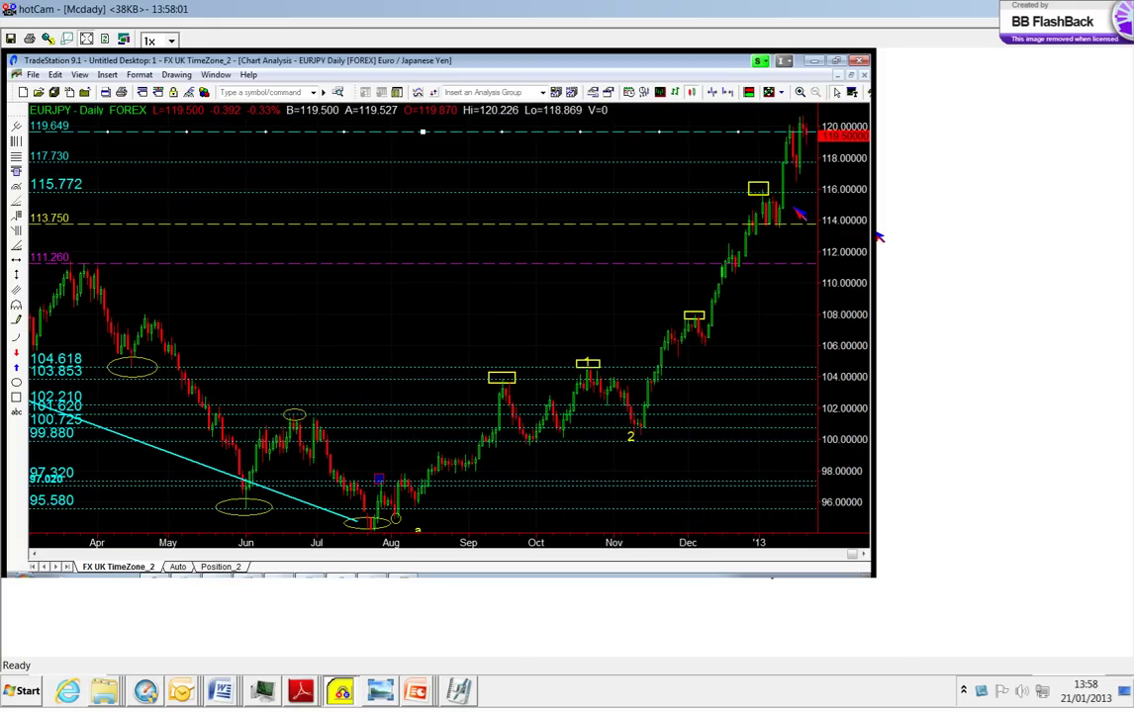
left_click(799, 212)
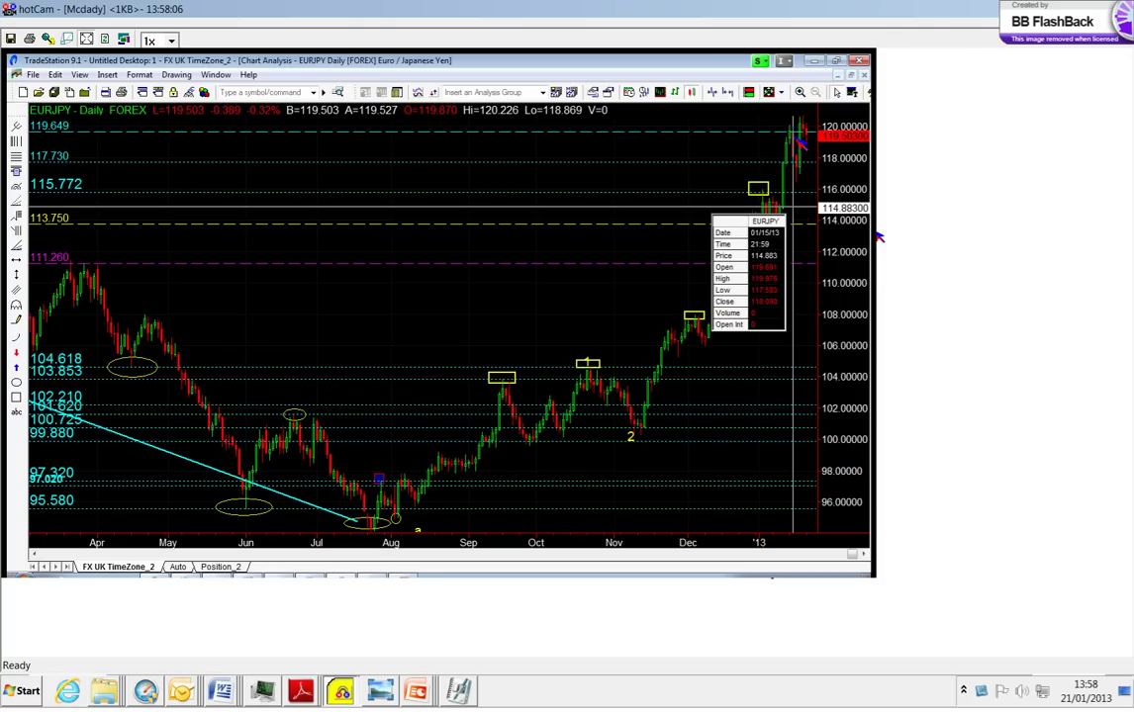
left_click(800, 181)
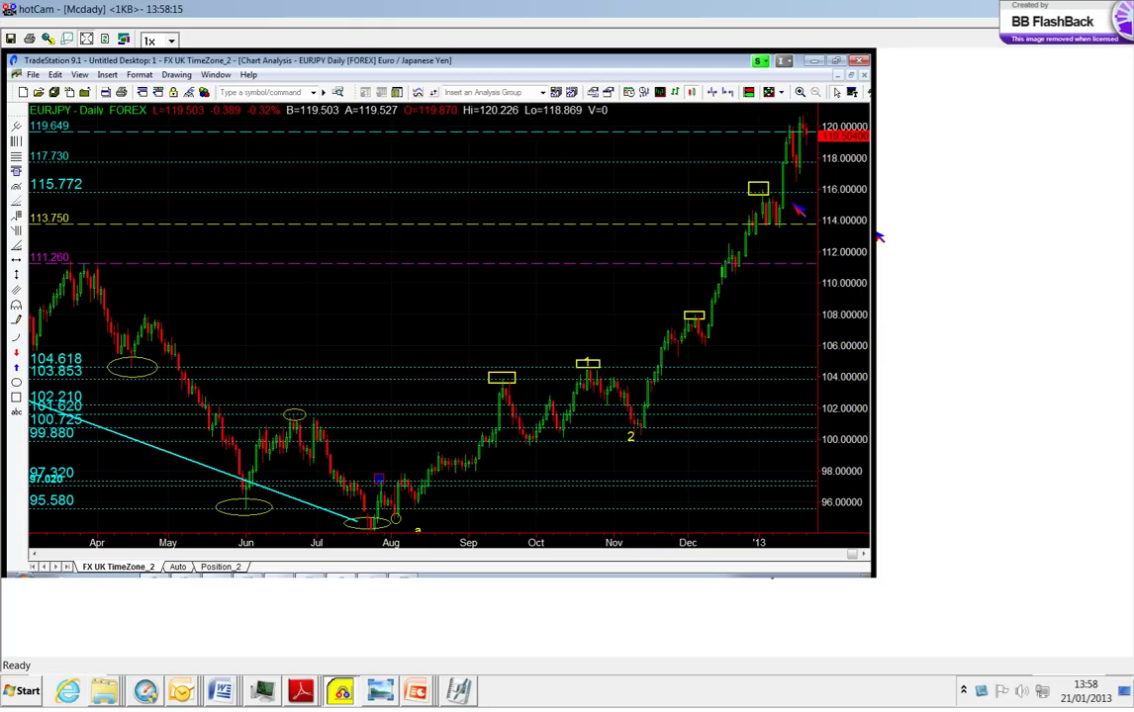
left_click(792, 205)
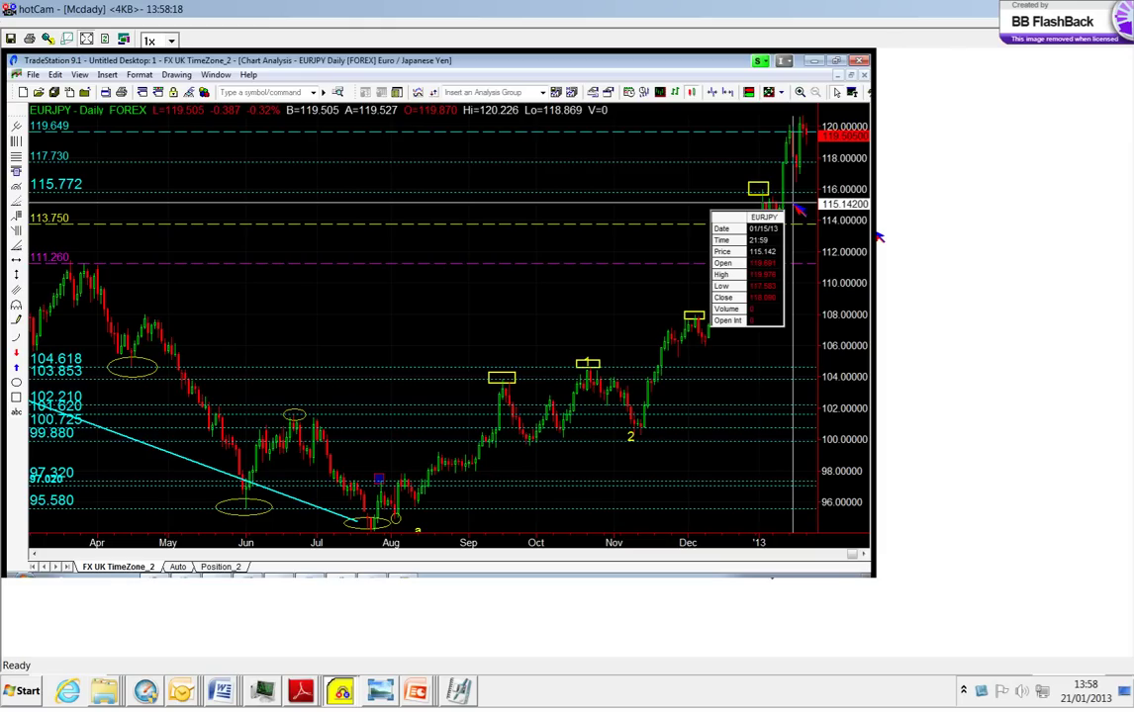
Step: Step the readout to the 01/16/13 bar, then compress the bars to show history back to 2011
key("Right")
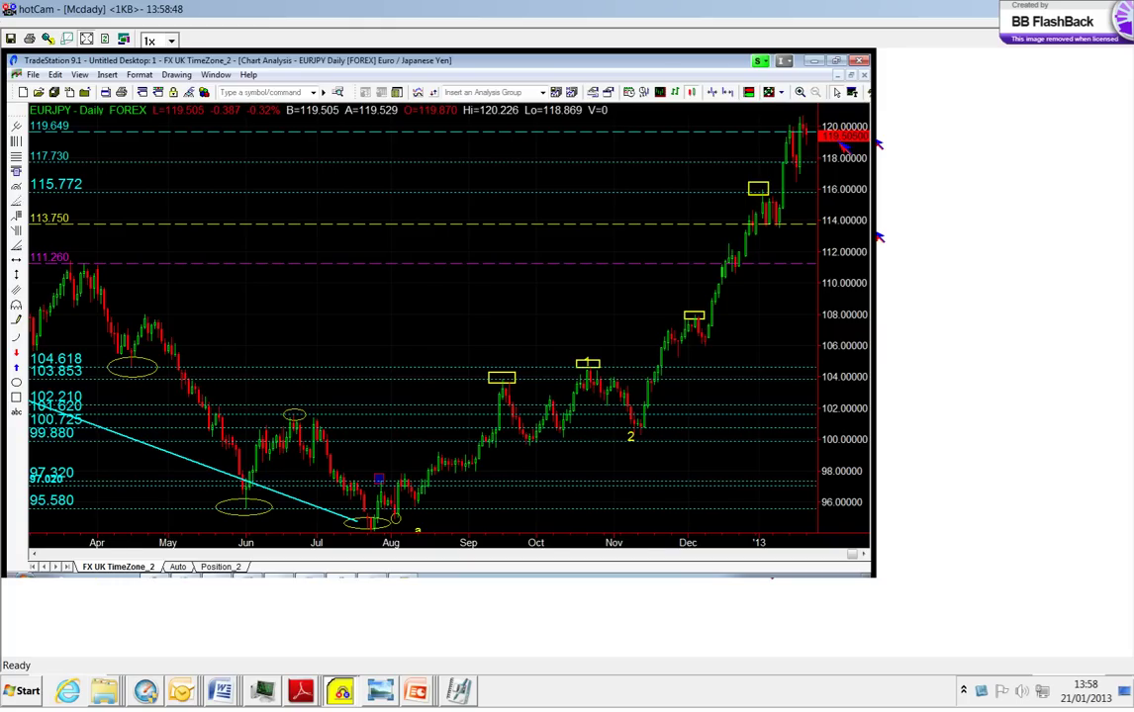
key("Down")
key("Down")
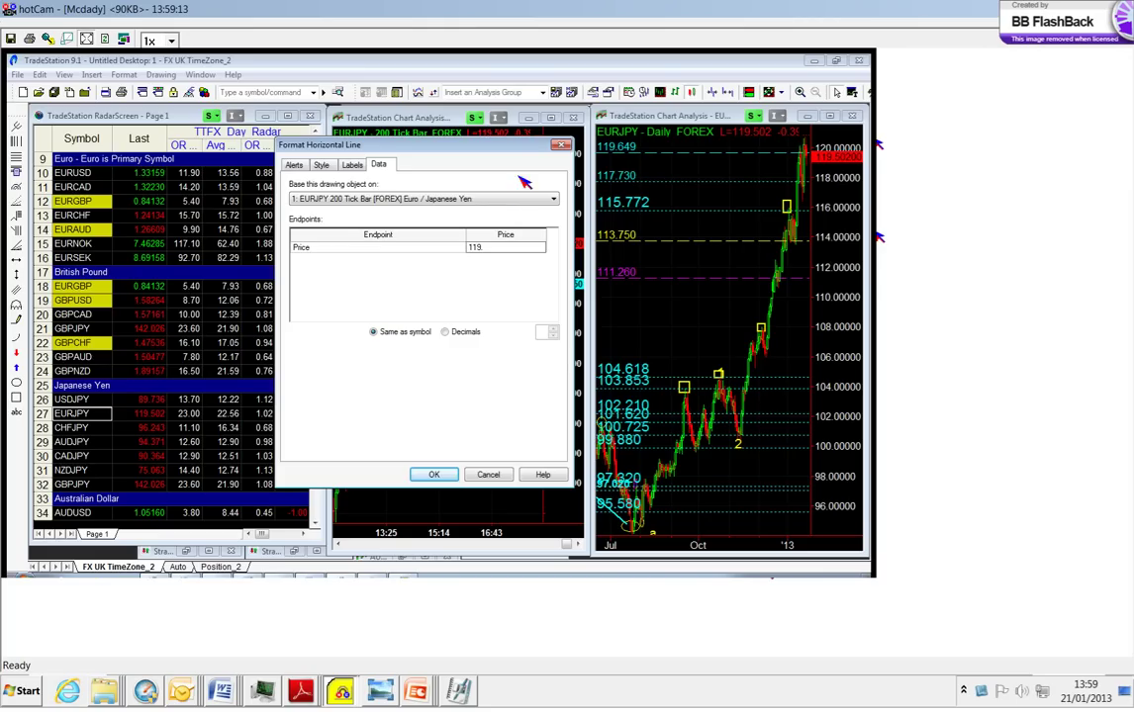
Step: Apply the horizontal line's price of 119 and close the Format Horizontal Line dialog
key("Return")
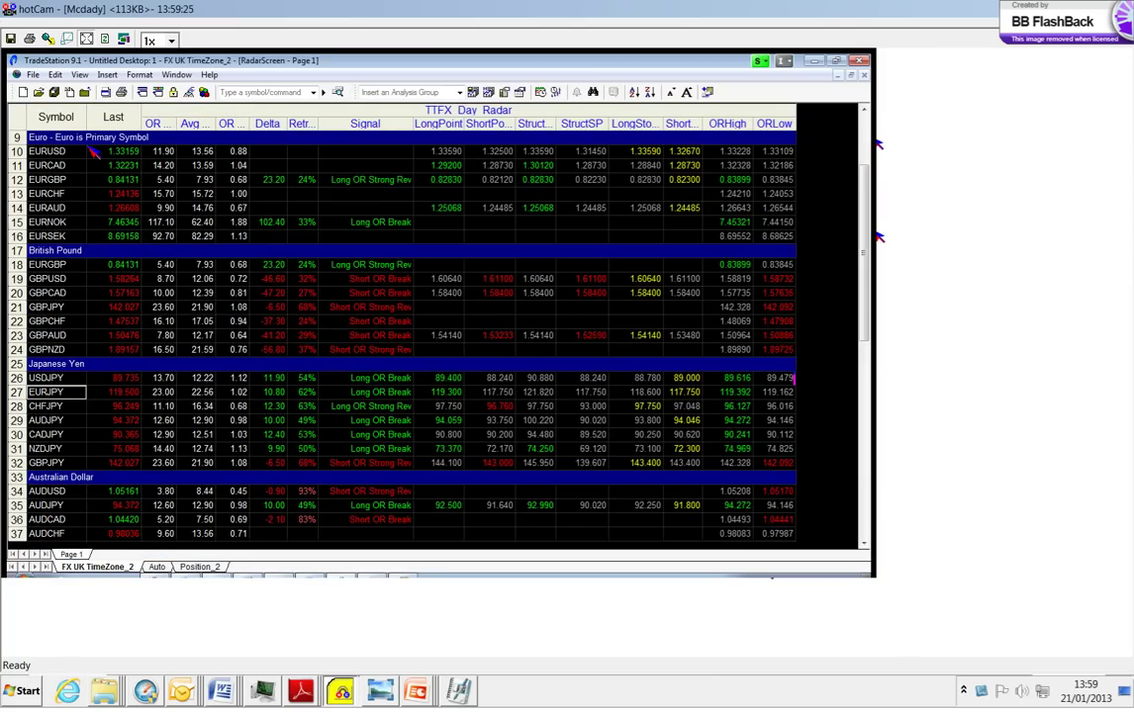
Step: Enter 119.64 for the EURJPY radar's I_LongPoint, I_StructLongPoint and I_LongStopPoint inputs and confirm
left_click(235, 253)
type("64")
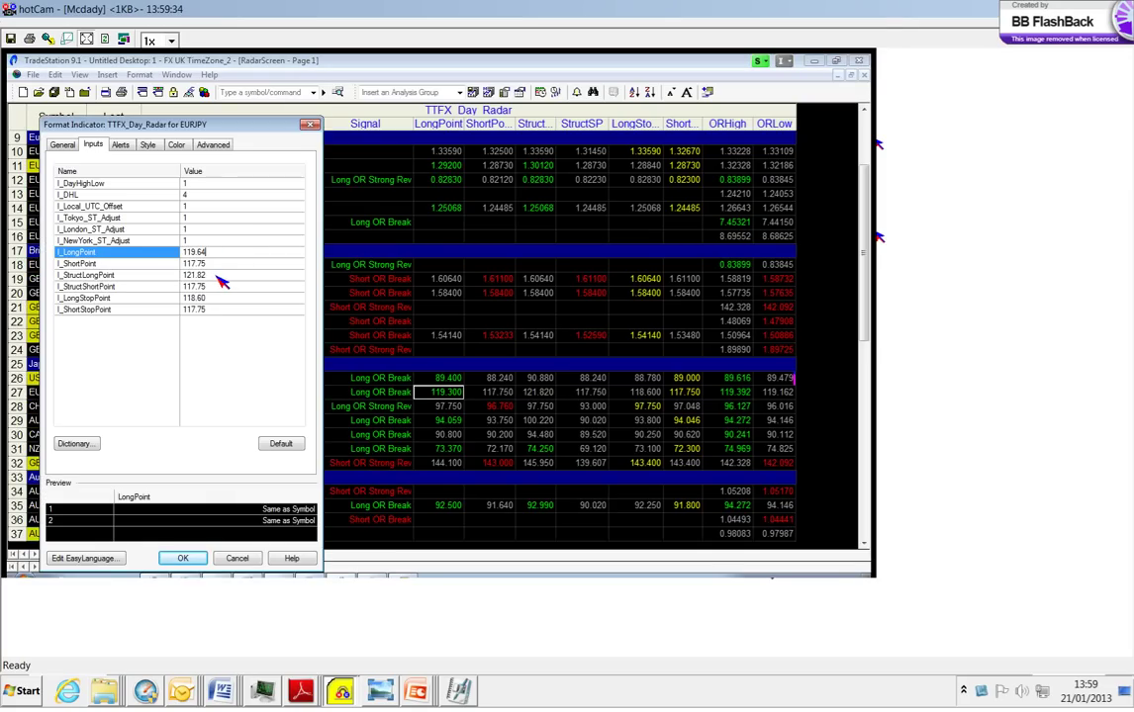
left_click(218, 277)
type("1")
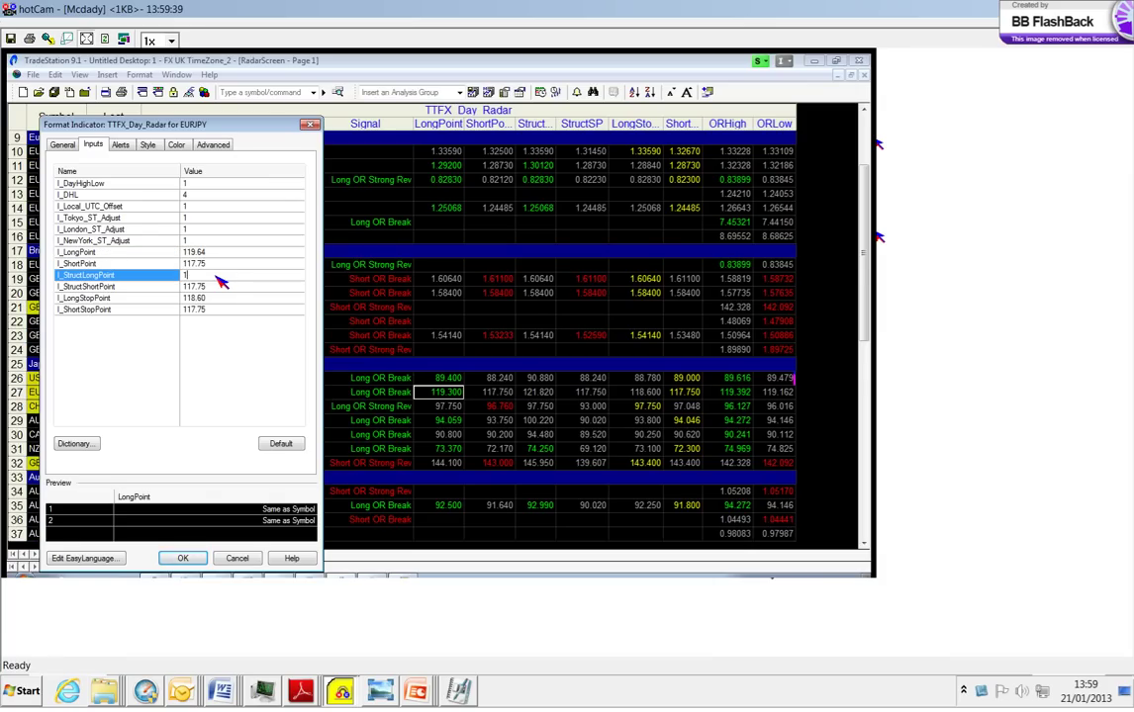
type("19")
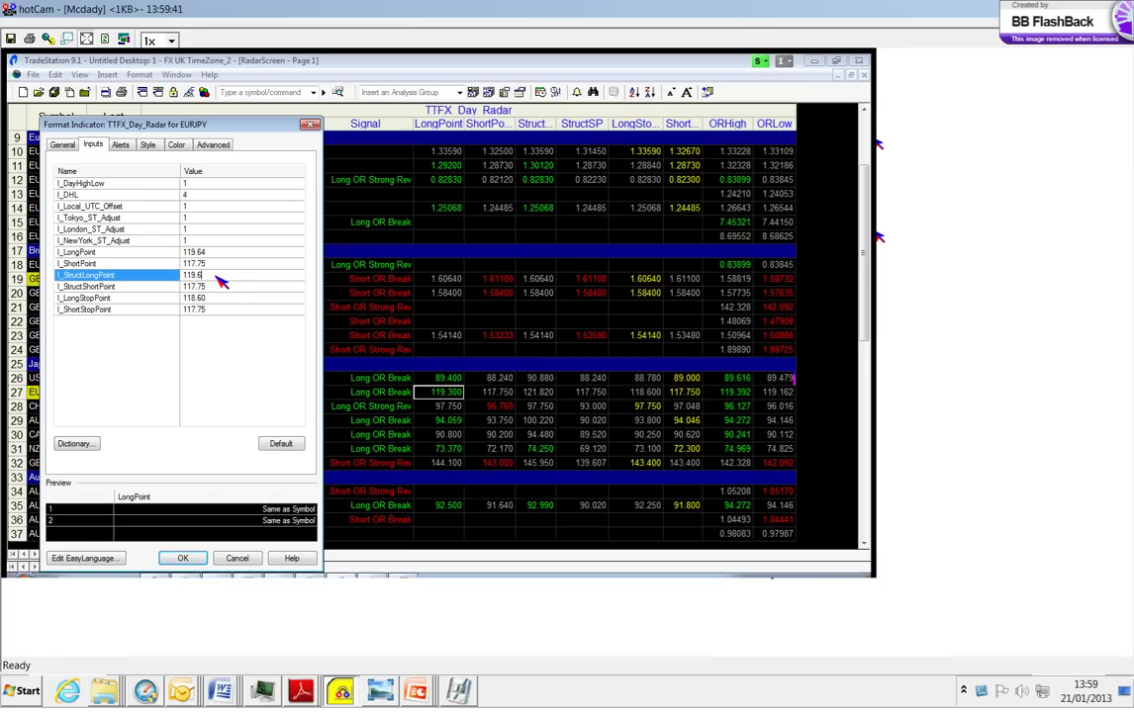
type(".64")
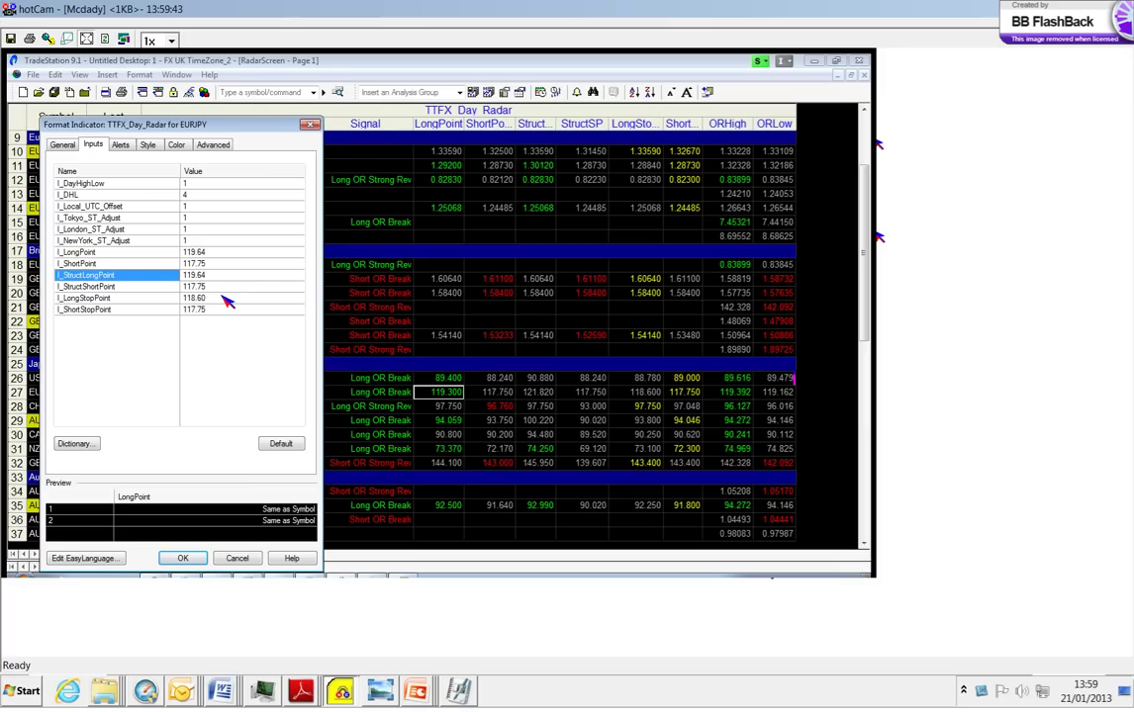
left_click(227, 301)
type("11")
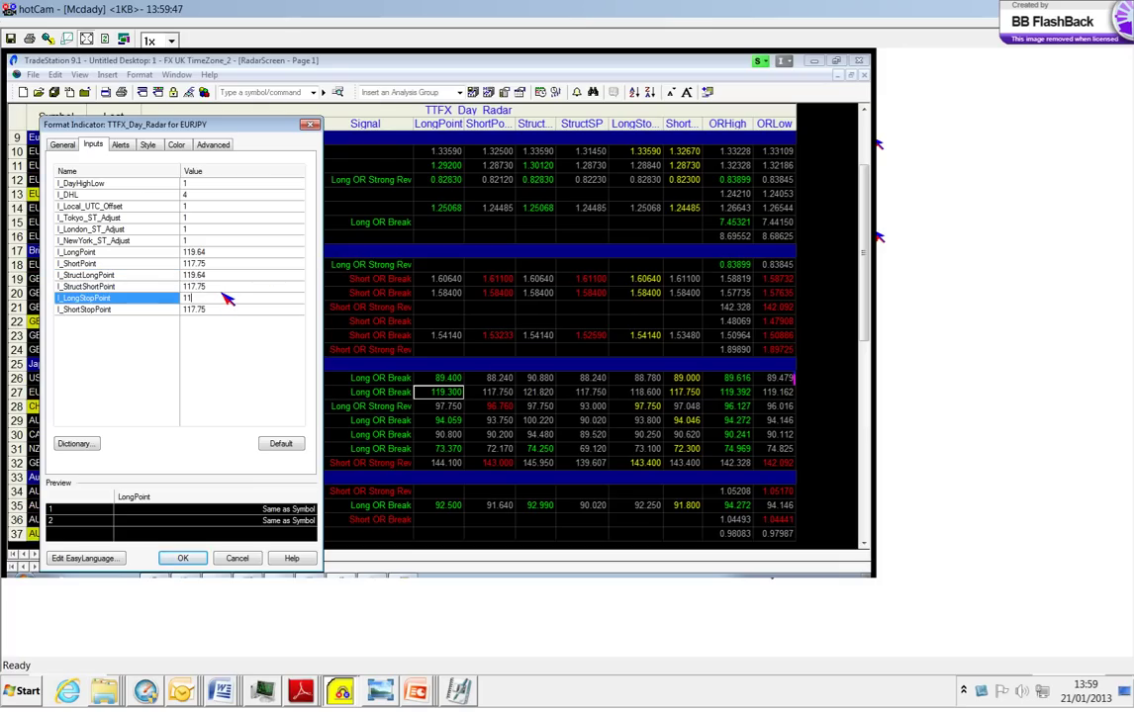
type("9.64")
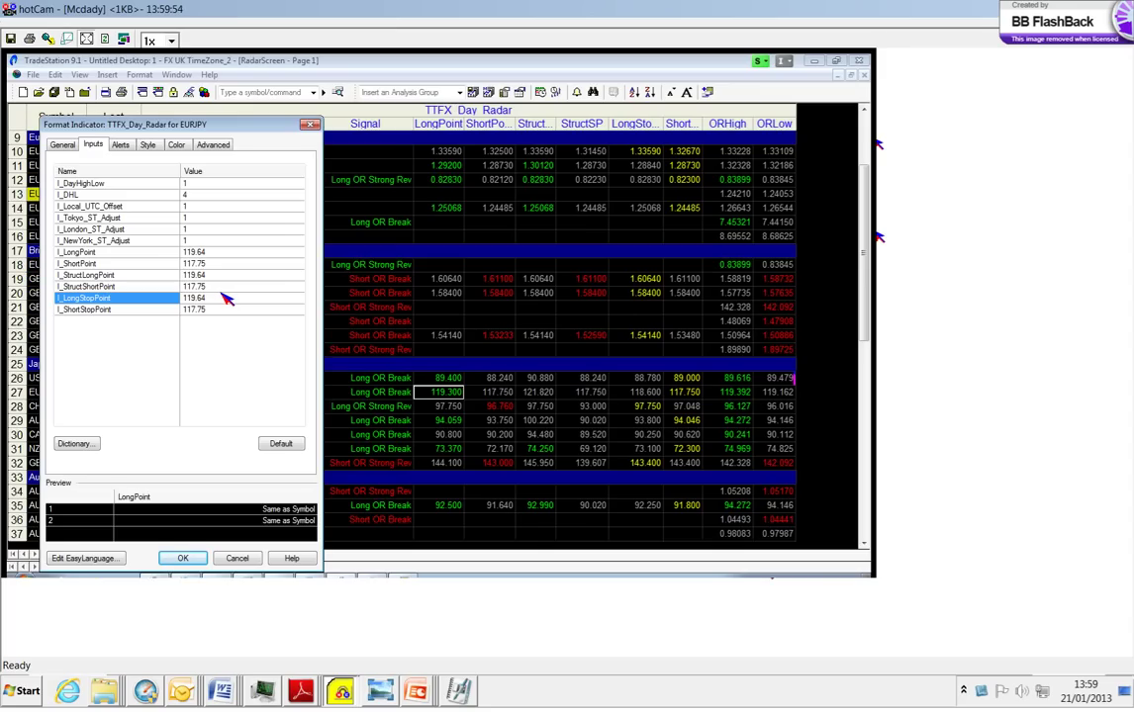
left_click(226, 299)
left_click(191, 298)
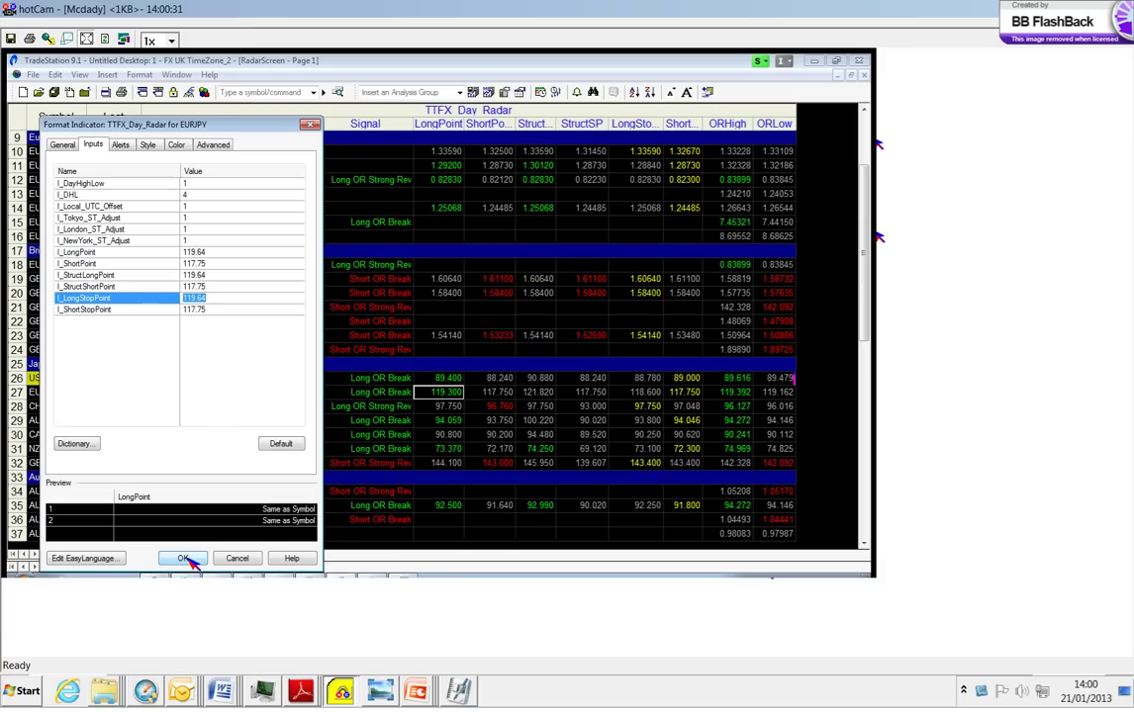
left_click(184, 559)
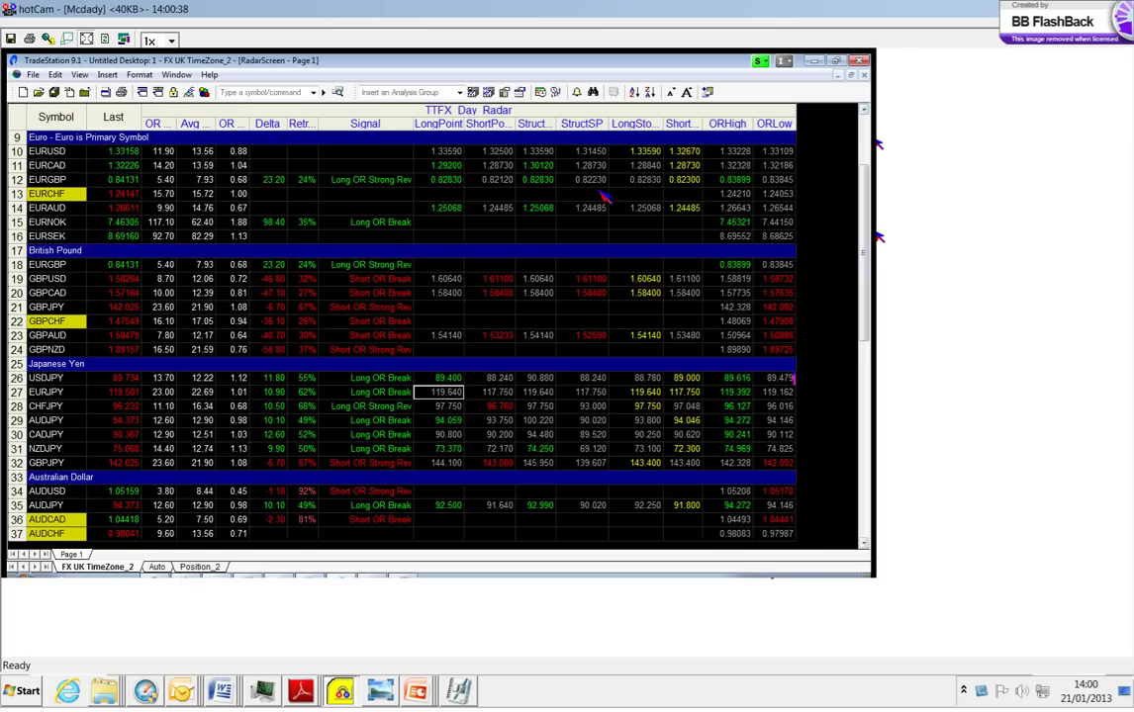
Step: Switch to the EURJPY 200 tick chart and scroll back through its earlier bars
key("ctrl+Tab")
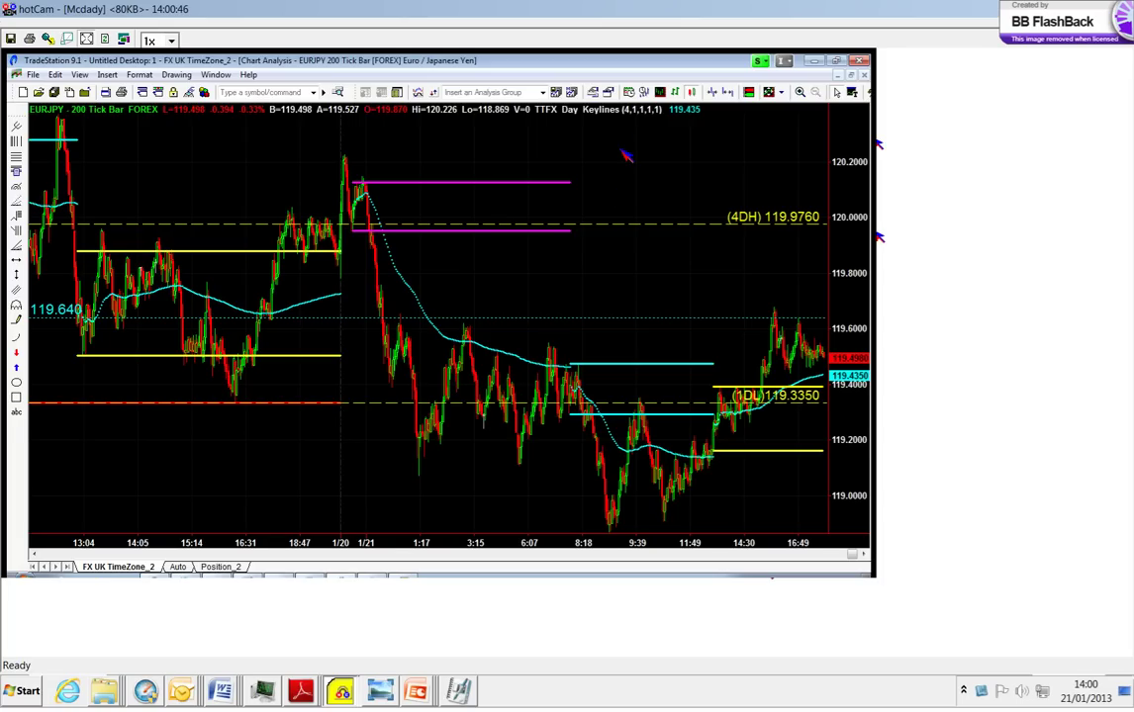
scroll(627, 156, "down", 3)
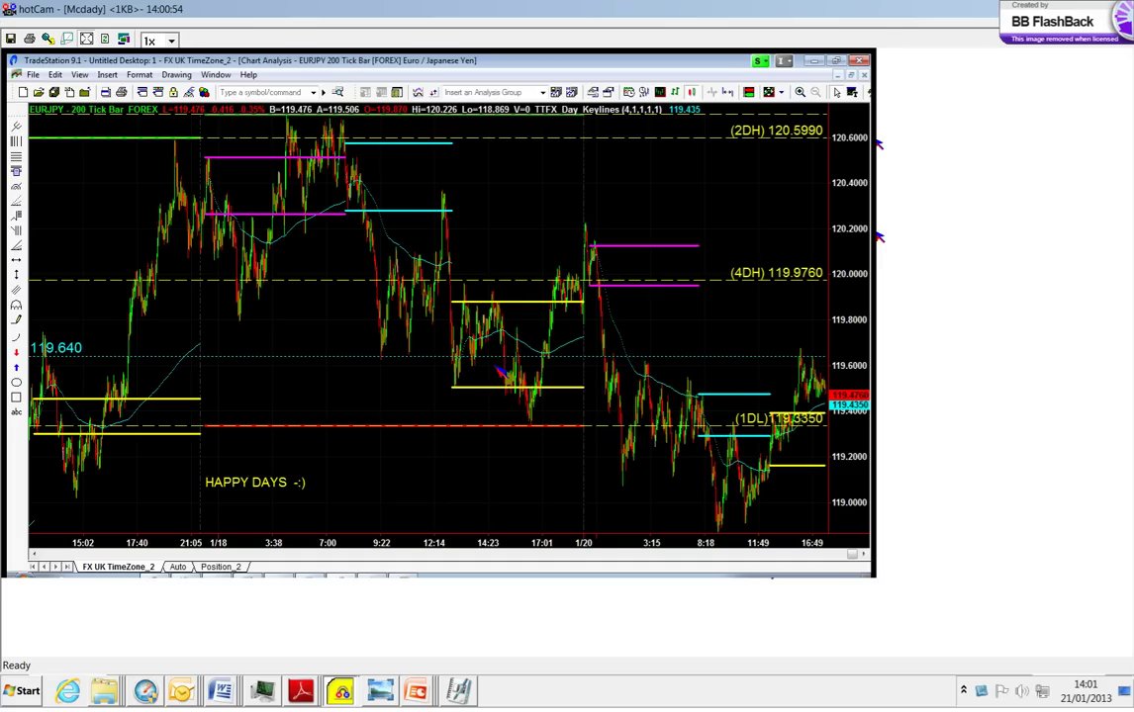
scroll(502, 371, "up", 5)
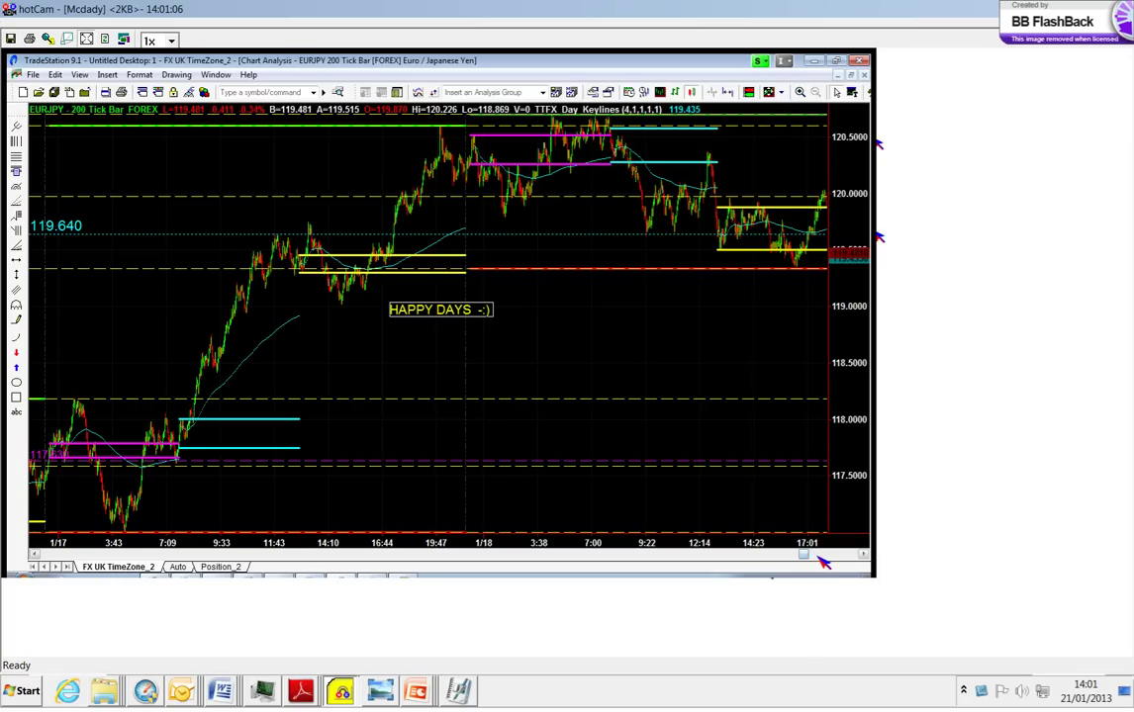
Step: Bring the latest EURJPY bars into view and make the 118.805 level line red
left_click(852, 557)
left_click(863, 556)
scroll(766, 500, "up", 1)
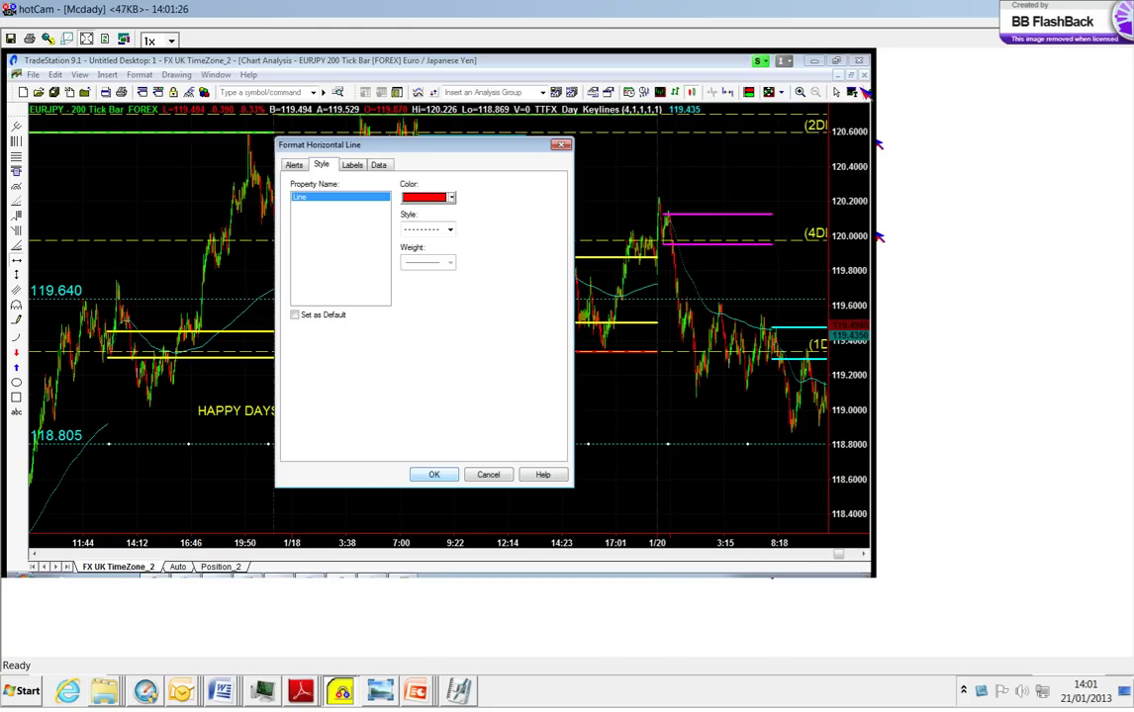
key("Return")
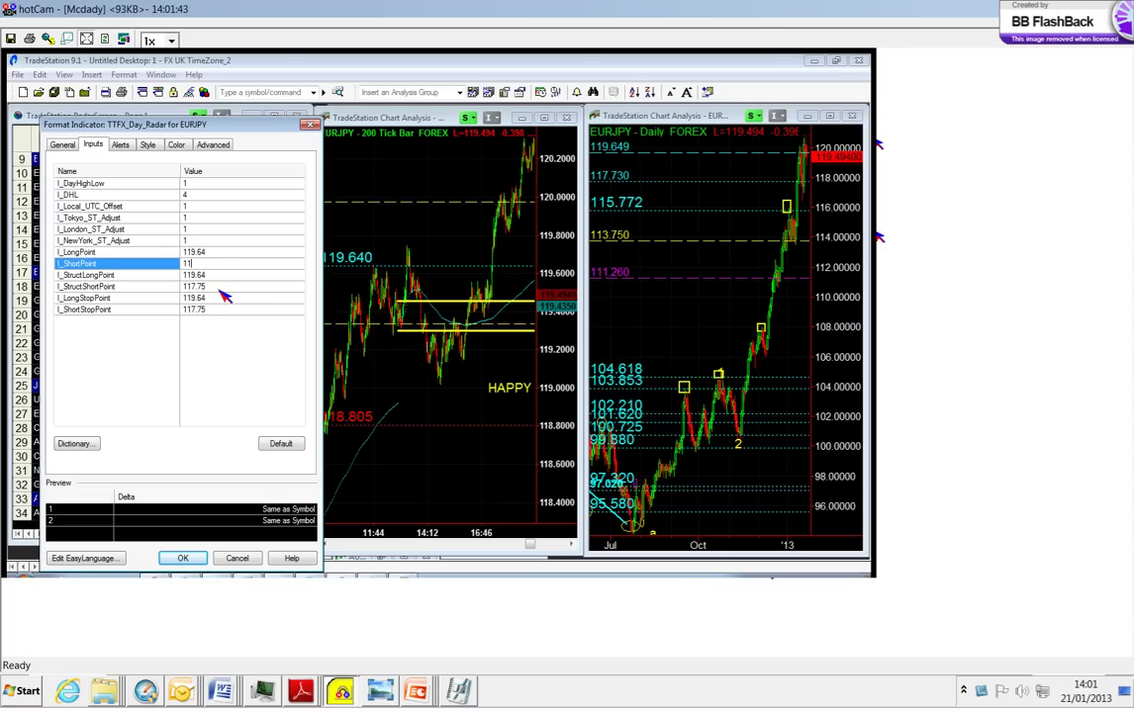
Step: Enter ShortPoint 118.80 and ShortStopPoint 119.25, leaving StructShortPoint at 117.75
type("8.80")
left_click(195, 288)
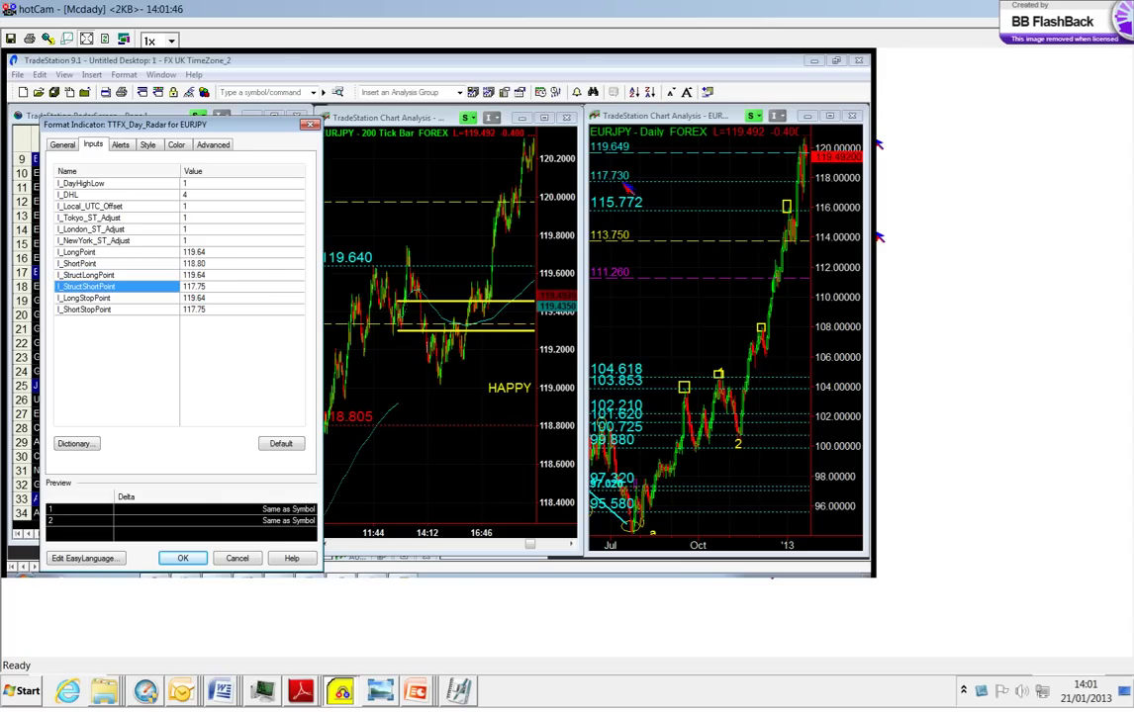
left_click(195, 286)
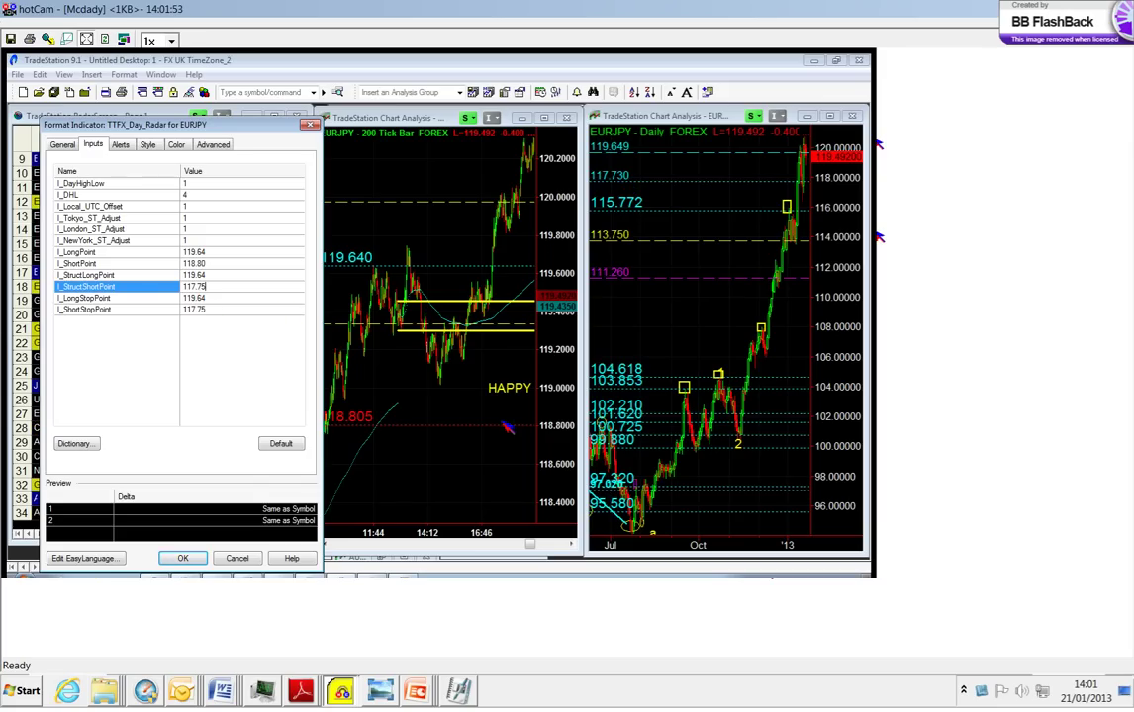
key("Down")
key("Down")
key("F2")
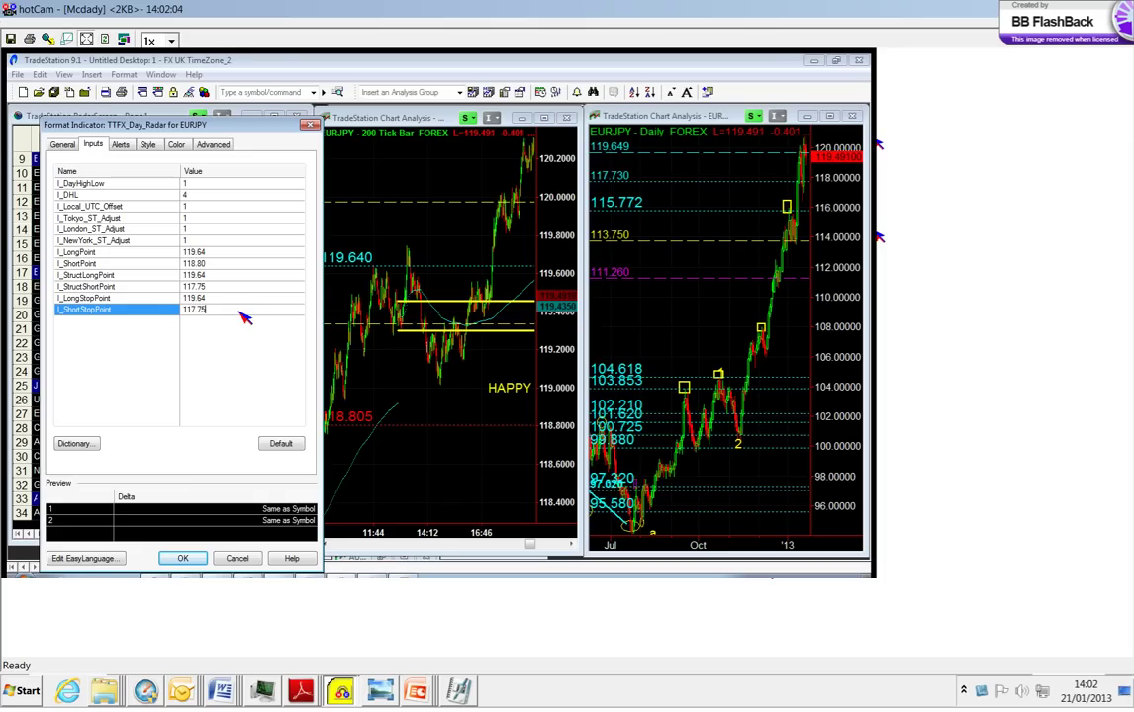
key("BackSpace")
key("BackSpace")
key("BackSpace")
key("BackSpace")
type("9.25")
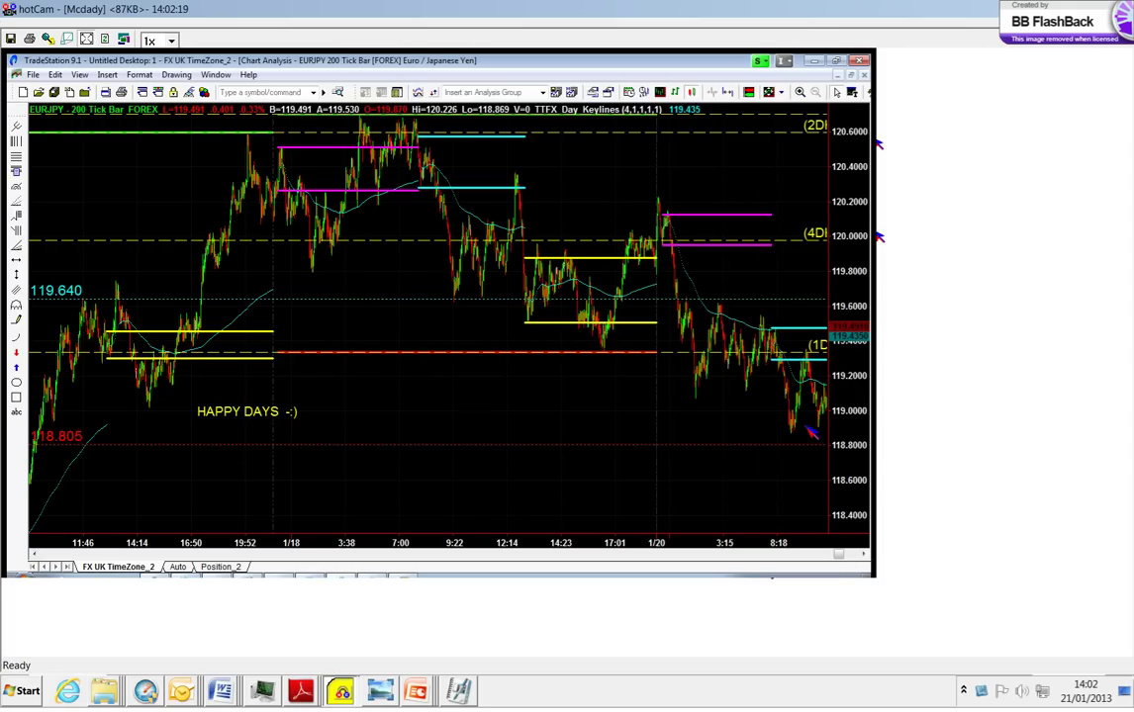
Step: Scroll the EURJPY tick chart to review its recent bars
scroll(804, 425, "down", 3)
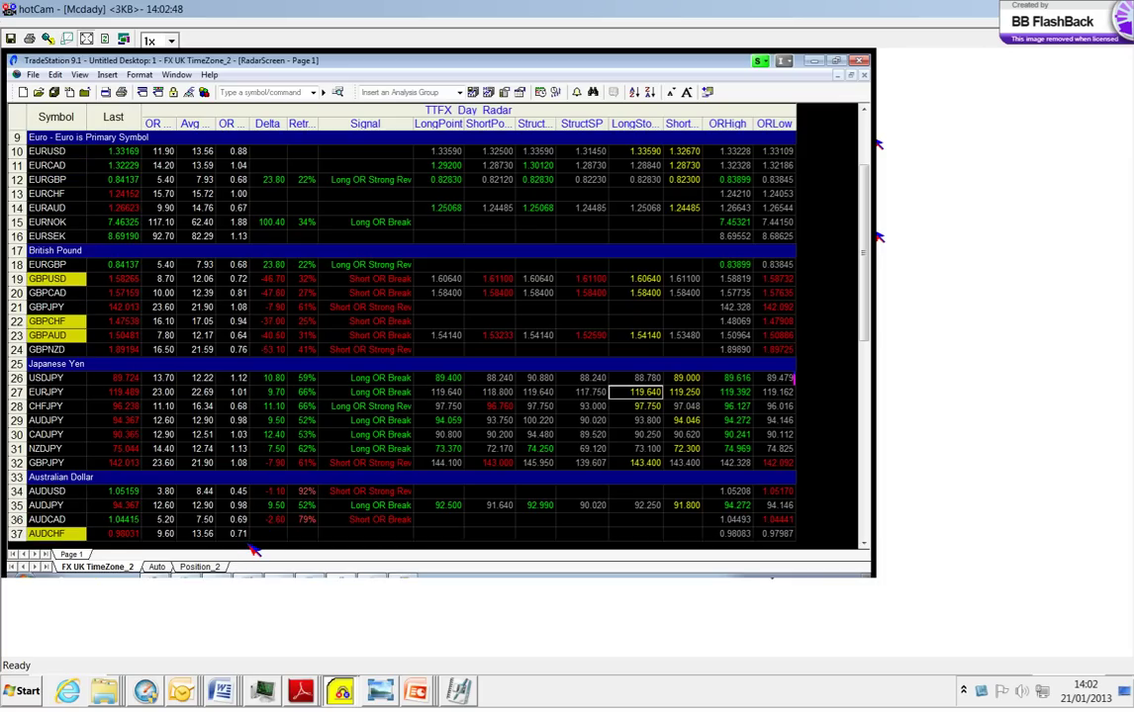
Step: Select the EURJPY StructSP cell in RadarScreen to check its 117.750 value
left_click(585, 396)
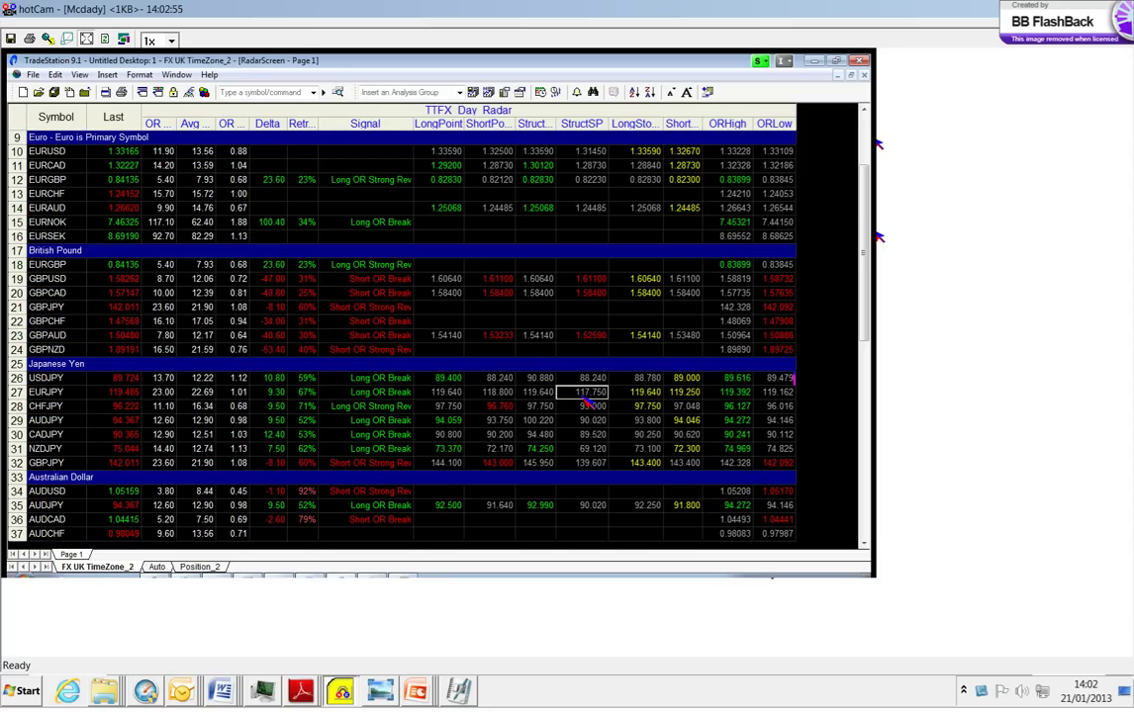